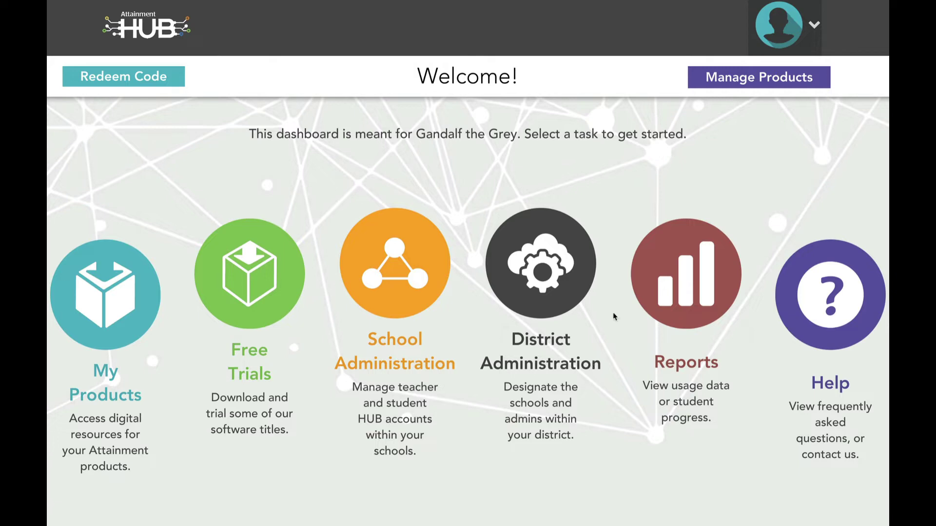
Open District Administration from the dashboard and start creating a new school.
click(544, 305)
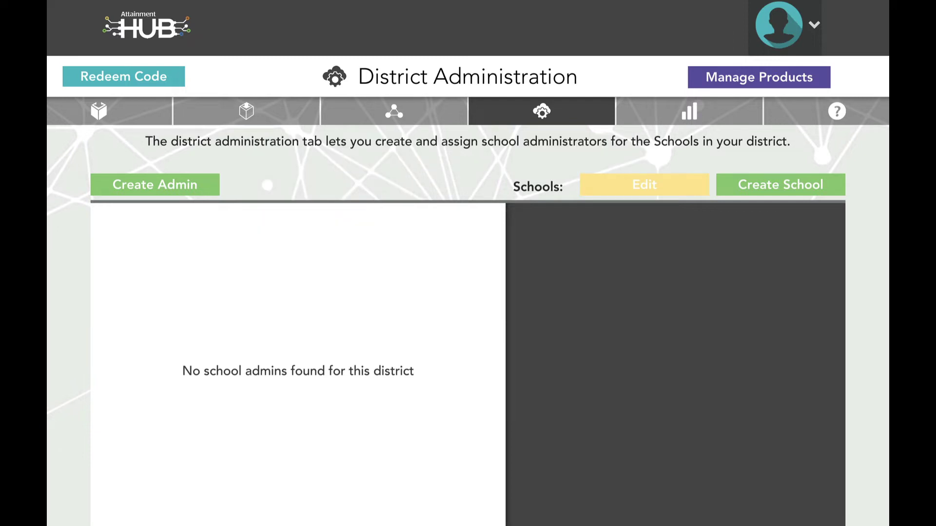
click(799, 189)
Add the school Gondor High with type High.
text(Gondo)
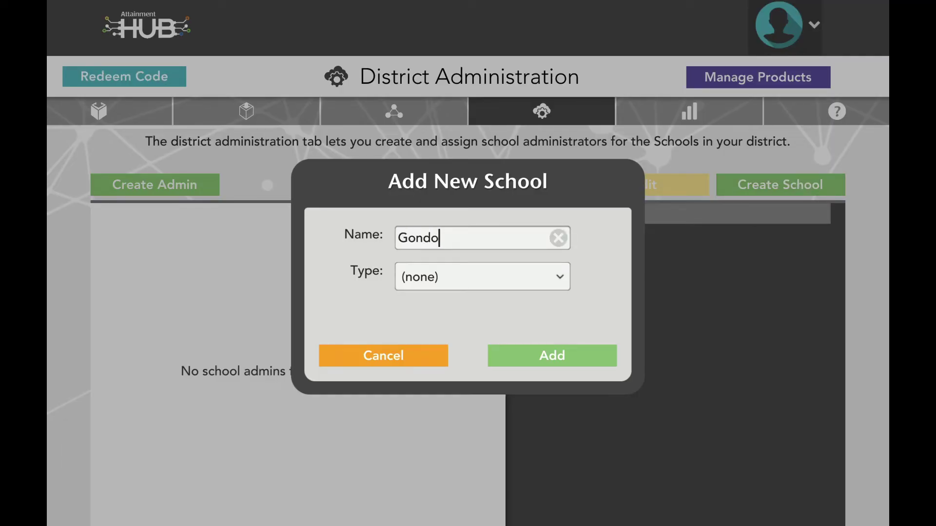
text(r High)
click(550, 273)
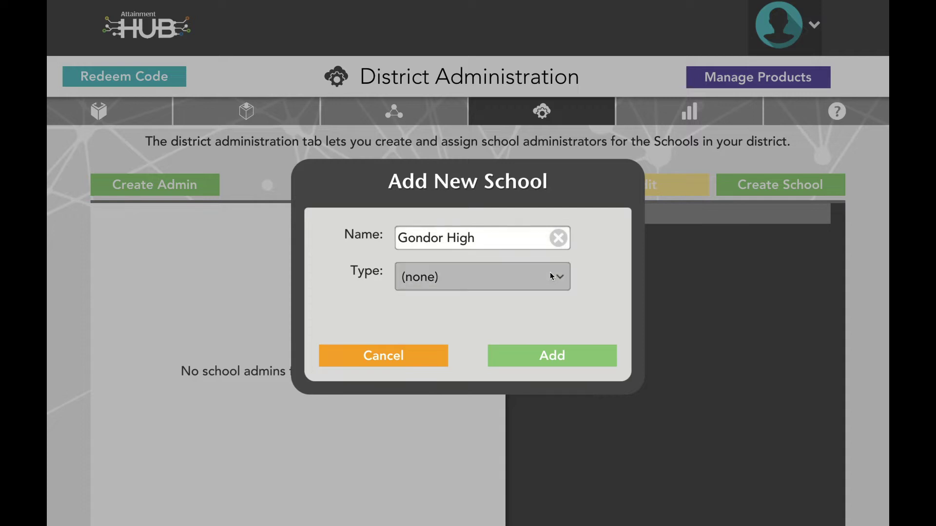
click(501, 370)
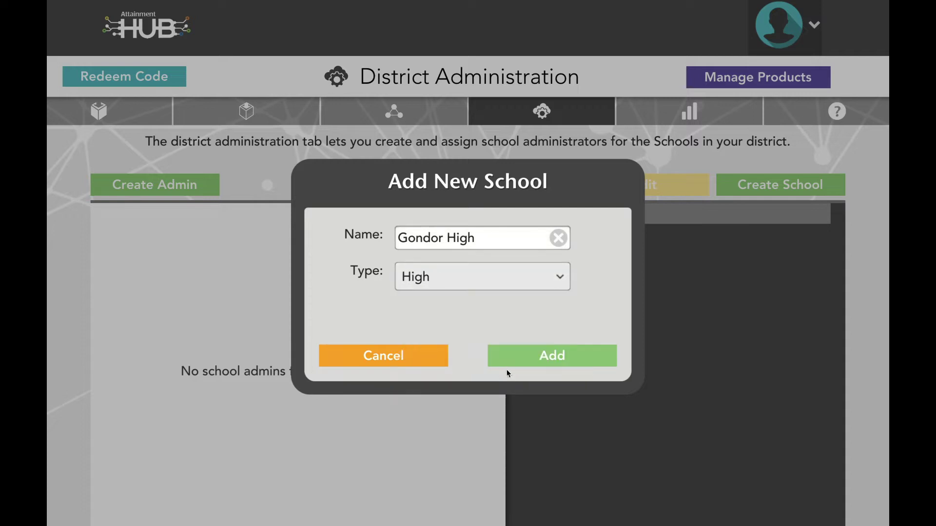
click(530, 361)
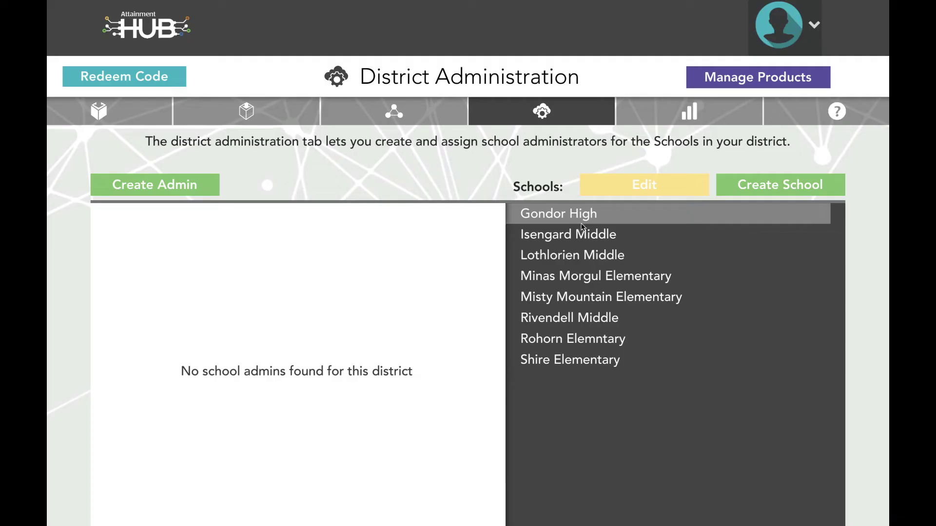
Rename Rohorn Elemntary to Rohan Elementary and set its type to Elementary.
click(596, 341)
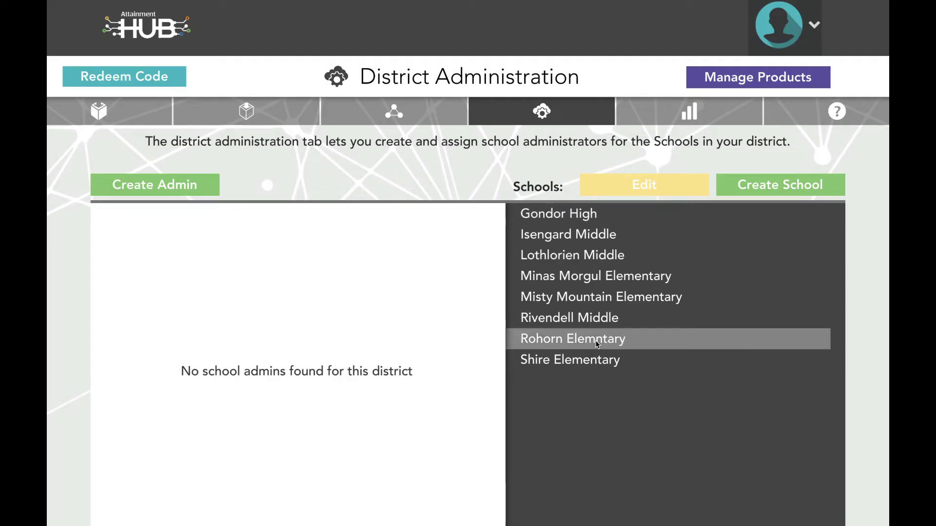
click(617, 194)
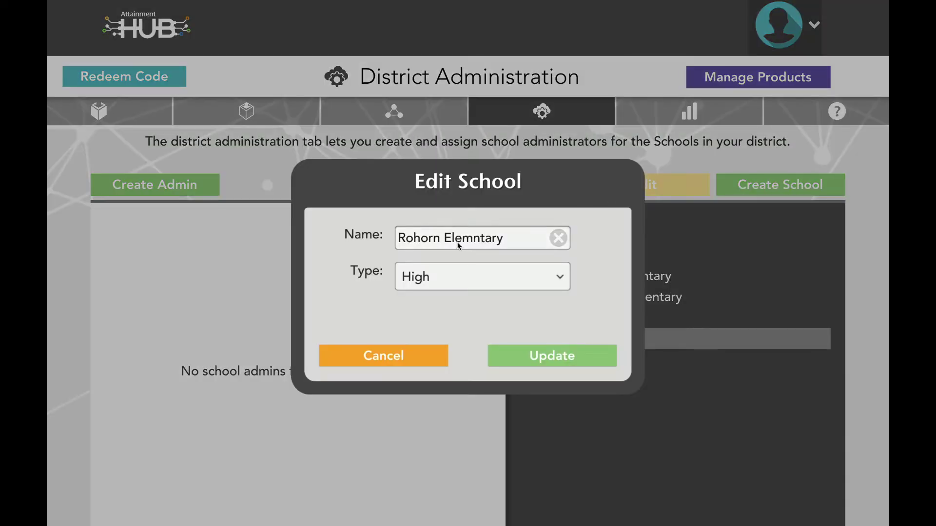
click(436, 243)
key(BackSpace)
key(BackSpace)
text(a)
key(Right)
key(Right)
key(Right)
key(Right)
key(Right)
text(e)
click(560, 277)
click(519, 323)
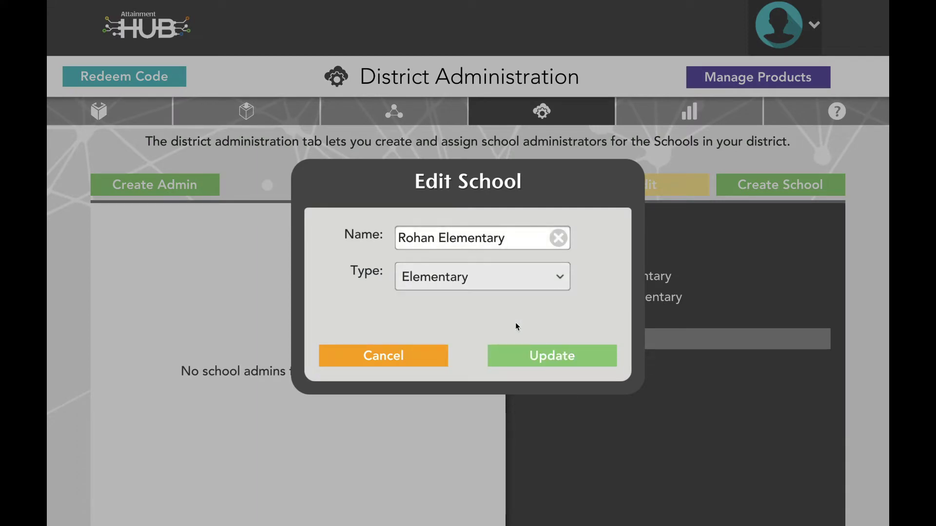
click(546, 358)
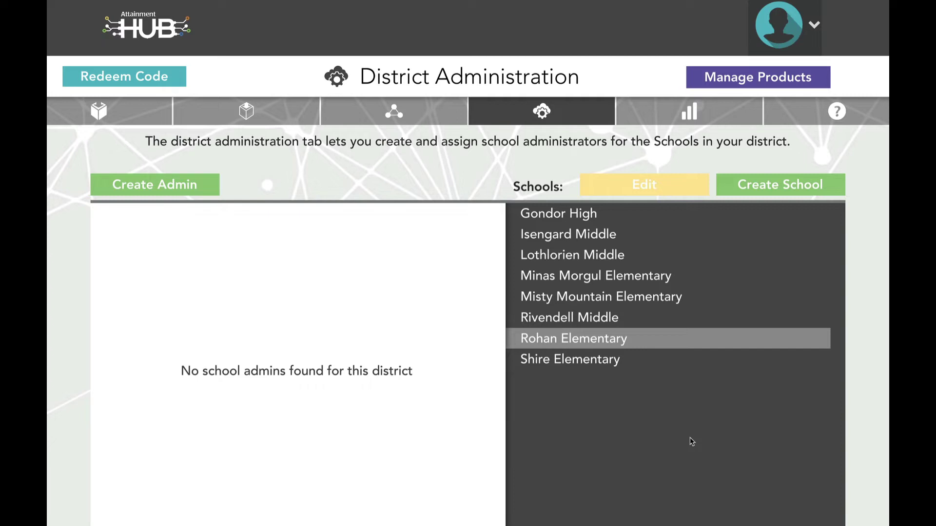
Create the first school admin with e-mail, first name, last name and confirmed password.
click(168, 186)
text(Theoden@Rohan.edu)
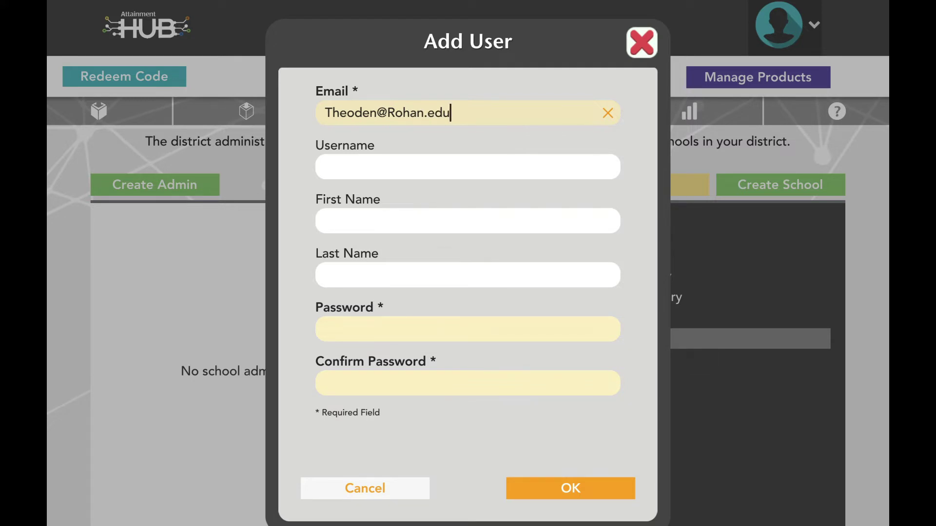
key(Tab)
key(Tab)
text(Theoden)
key(Tab)
text(Horsemaster)
key(Tab)
text(•••••••••)
key(Tab)
text(•2•••••••)
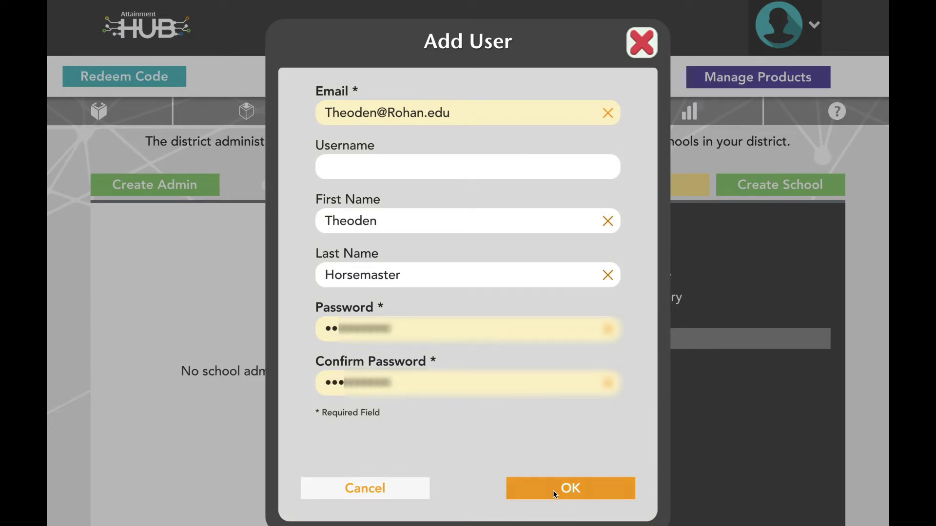
click(553, 490)
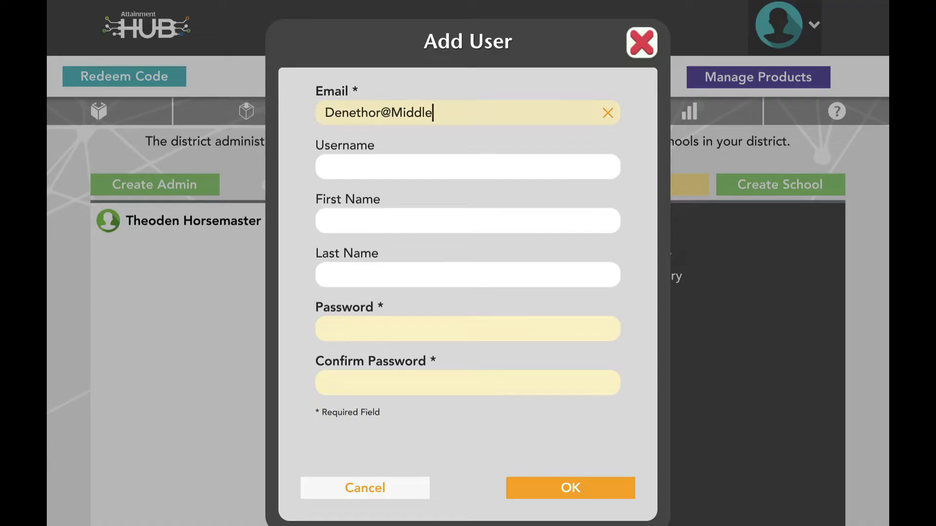
Create a second school admin account with e-mail, names and password.
text(dleEarth.edu)
key(Tab)
key(Tab)
text(Denethor)
key(Tab)
text(Steward of Gondor)
key(Tab)
text(•••••••••••)
key(Tab)
text(•••••••)
Enter a third admin's e-mail, name and password and submit the form.
key(Tab)
text(•••••••••••)
click(554, 488)
text(Saruman@MiddleEarth.edu)
key(Tab)
key(Tab)
text(SarumanThe White••••A)
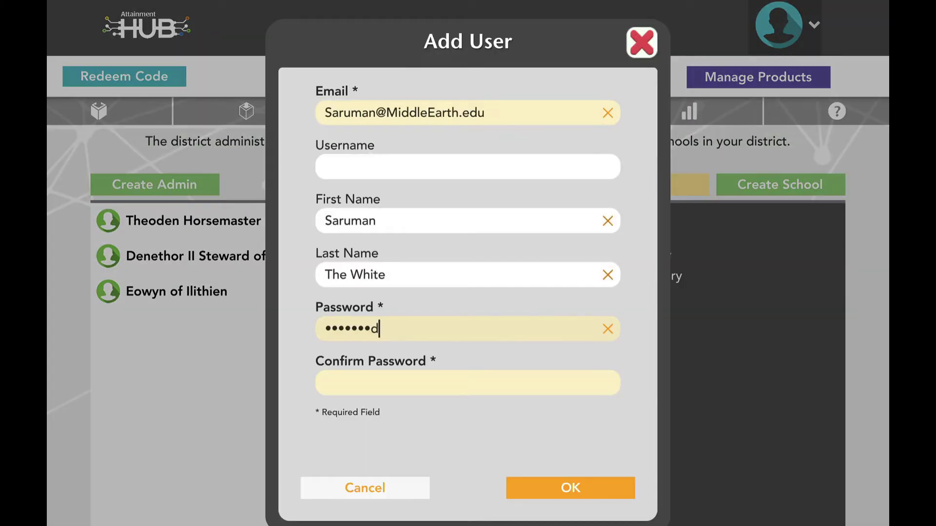
text(•••••••)
key(Tab)
text(•••••••••••)
key(Return)
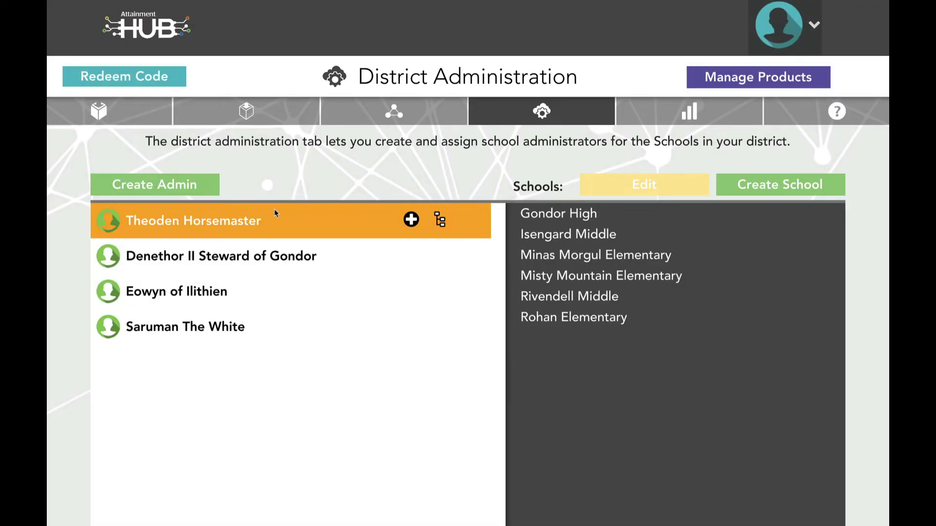
Assign Rohan Elementary to the first school admin.
click(411, 220)
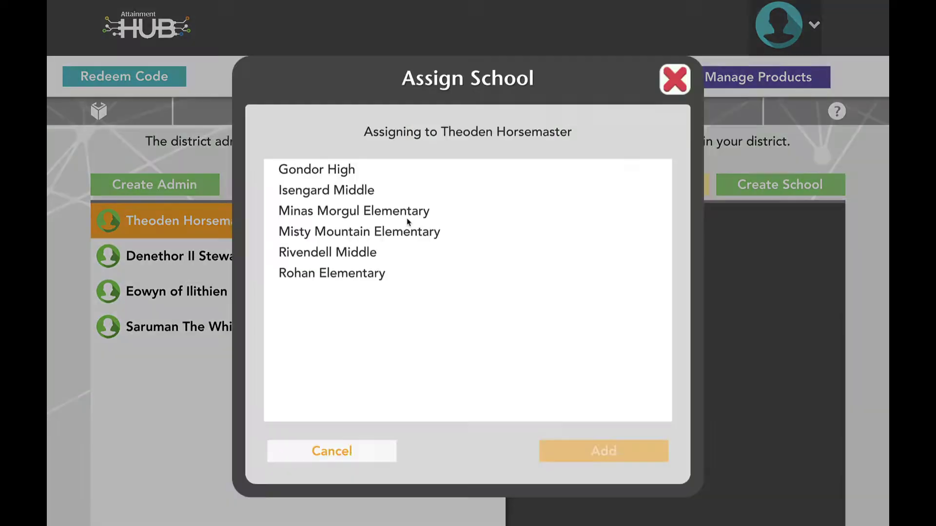
click(359, 272)
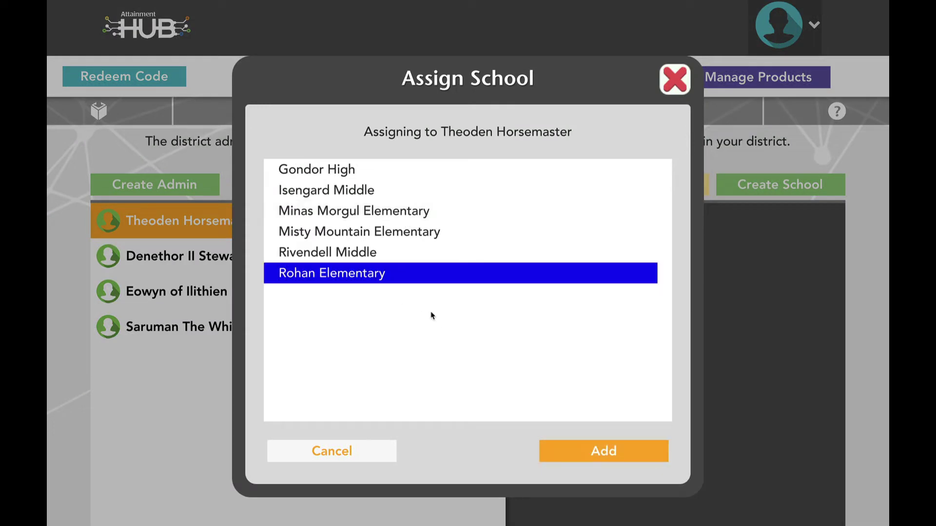
click(580, 454)
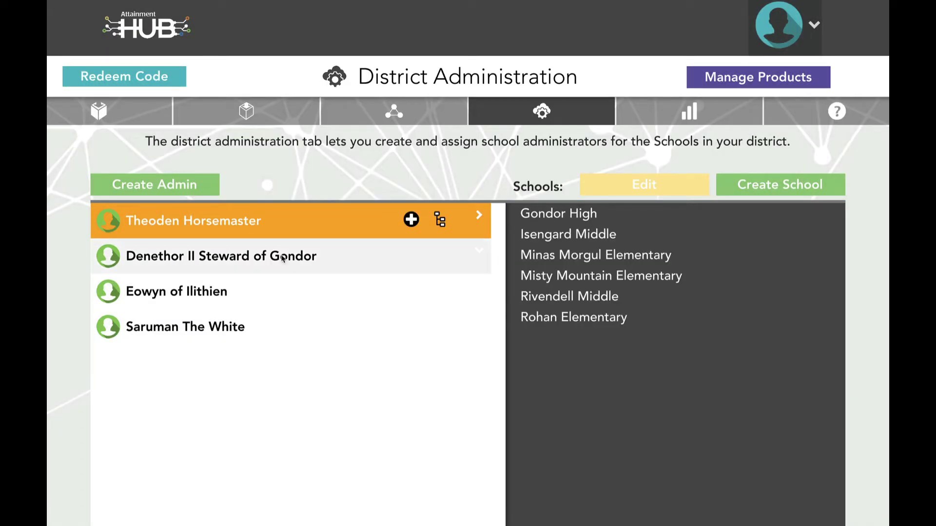
Unassign Rivendell Middle from the second admin, then go to School Administration.
click(351, 257)
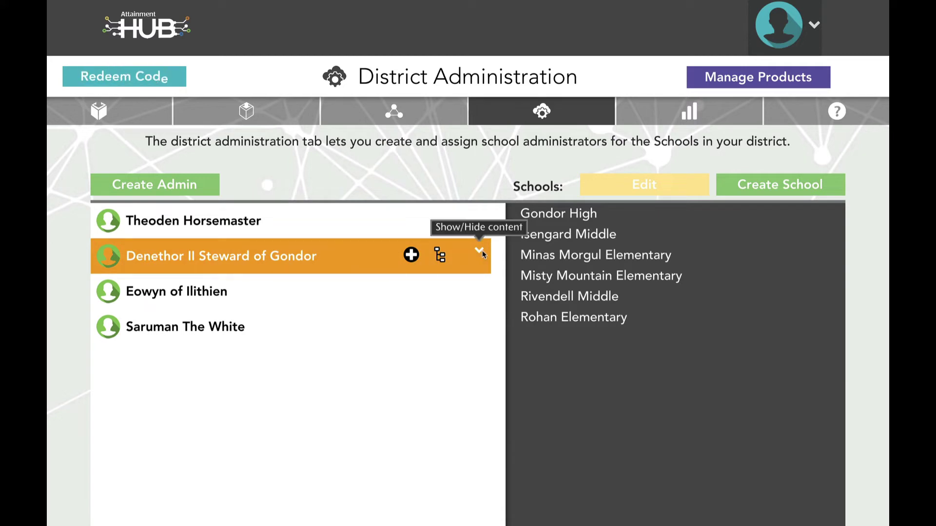
click(482, 253)
click(251, 366)
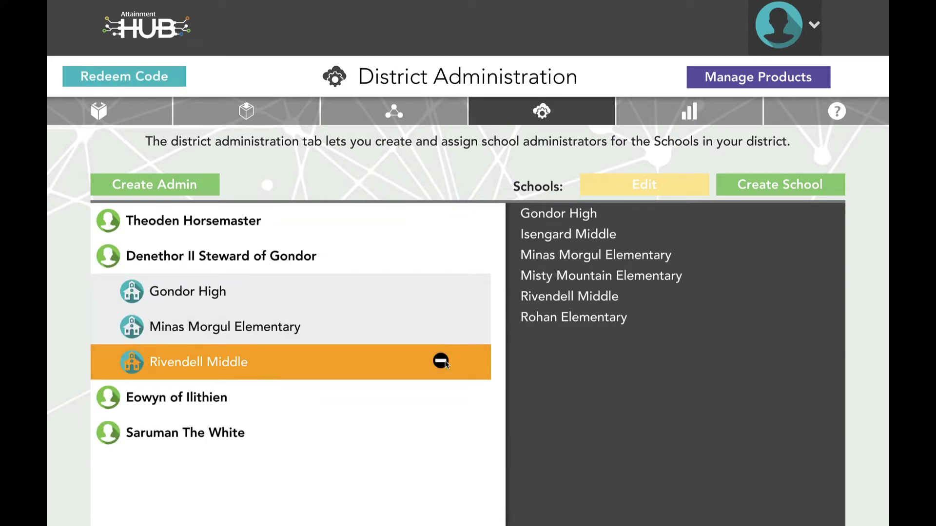
click(441, 361)
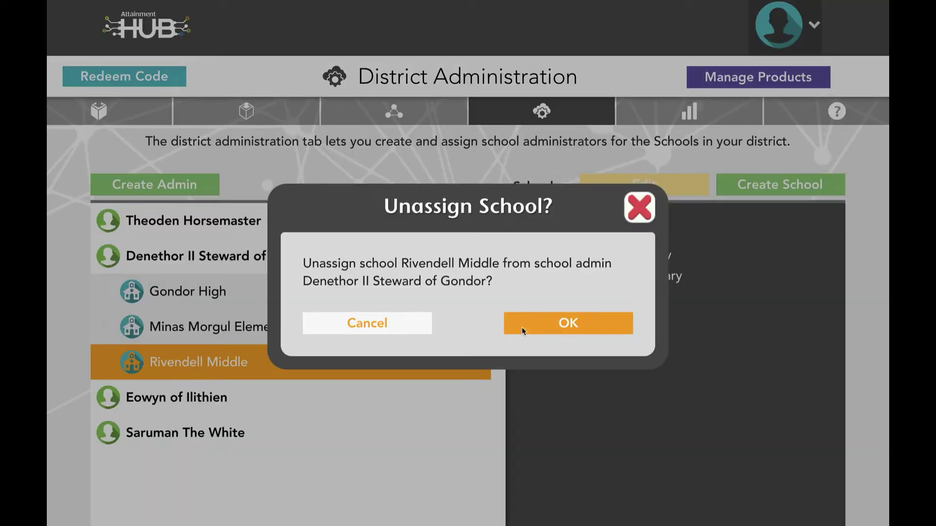
click(522, 328)
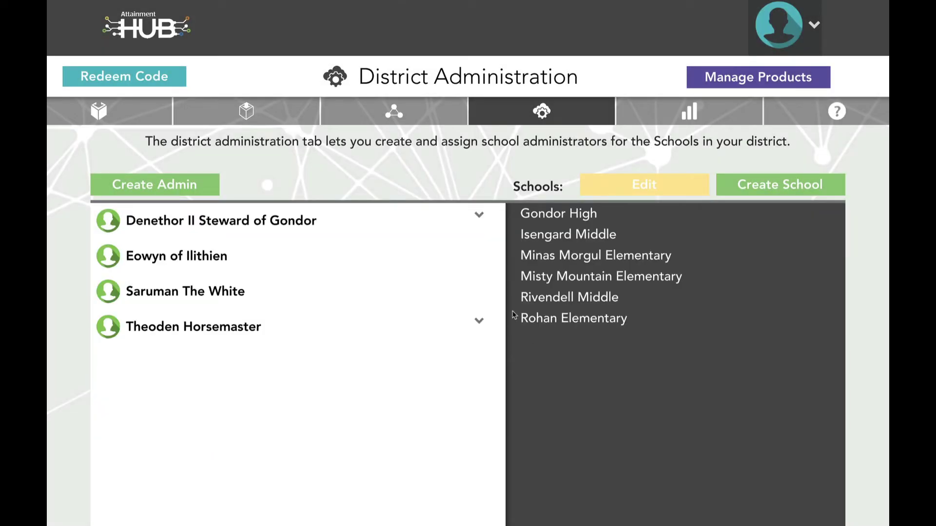
click(406, 111)
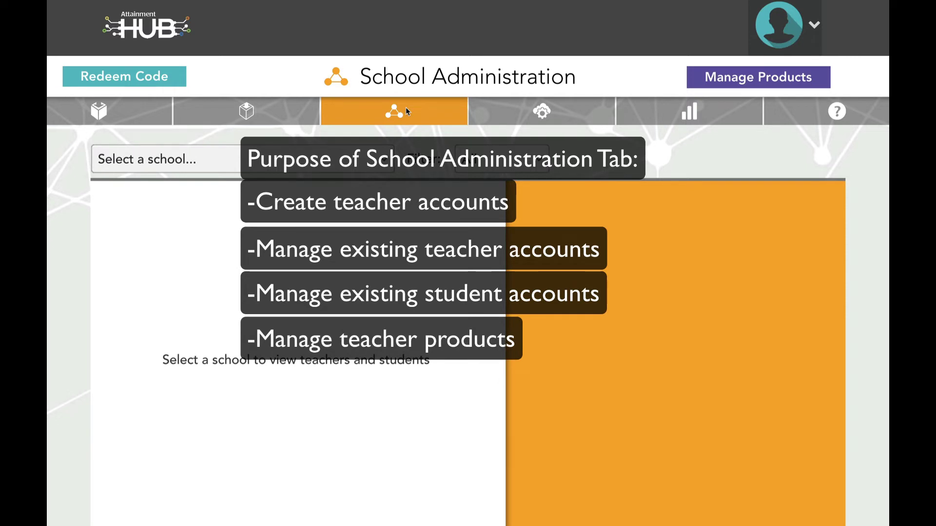
Load Gondor High, then filter schools to Elementary and load Misty Mountain Elementary.
click(386, 161)
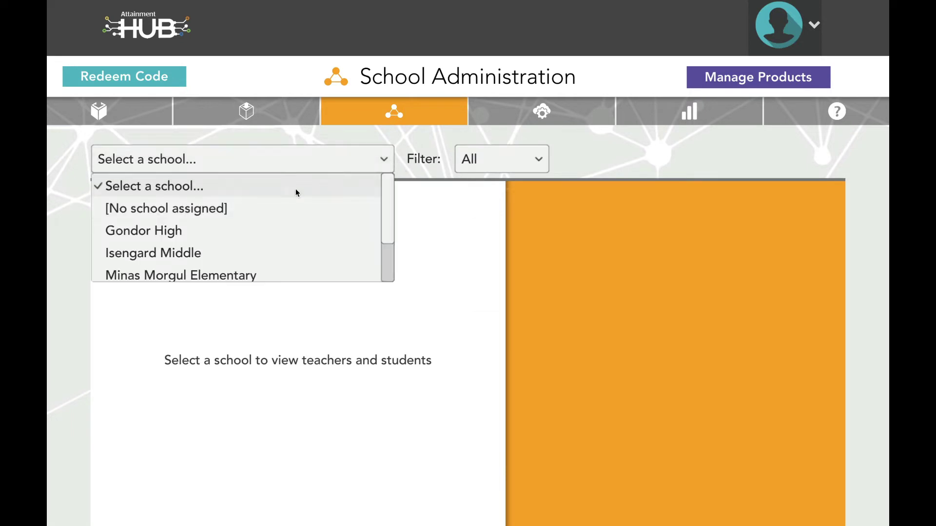
click(237, 231)
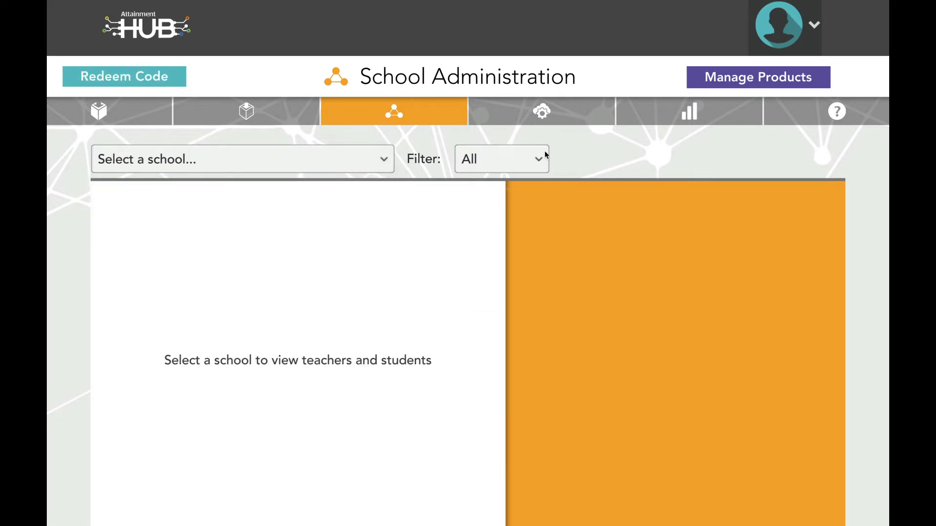
click(546, 155)
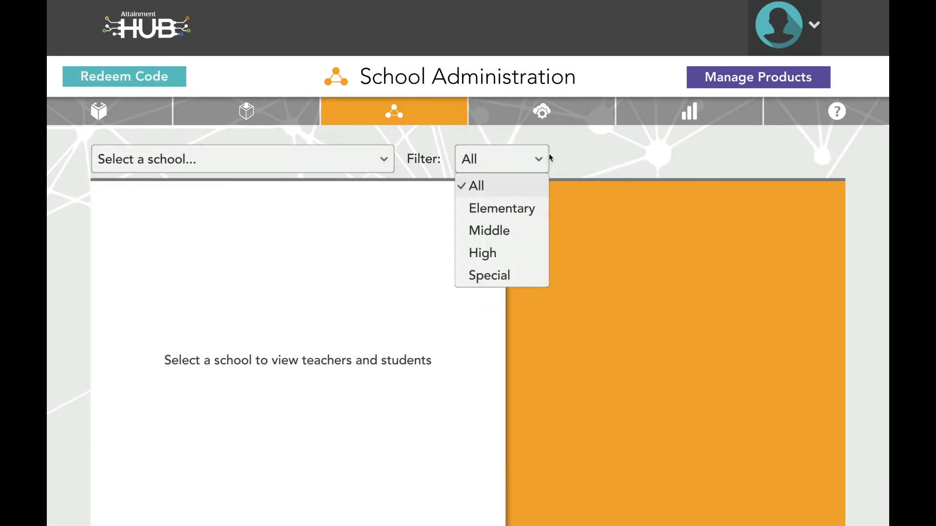
click(496, 209)
click(392, 163)
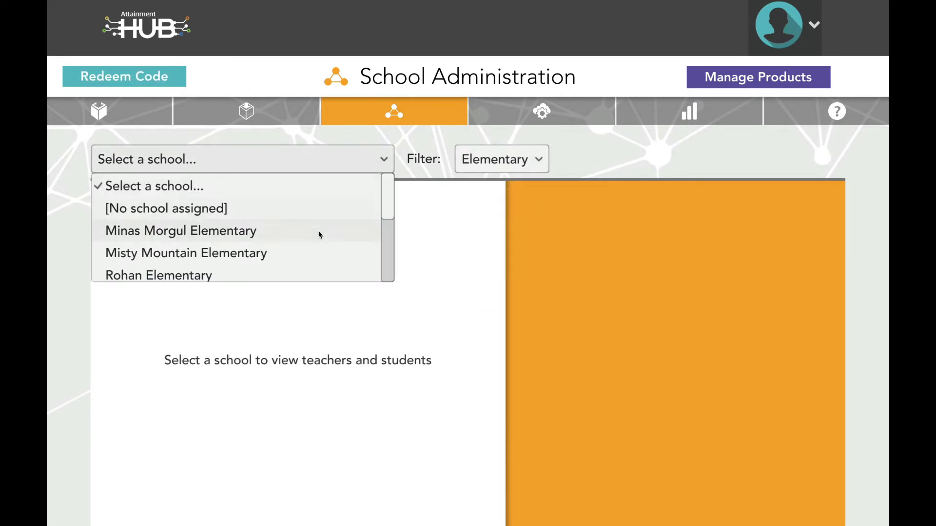
click(307, 258)
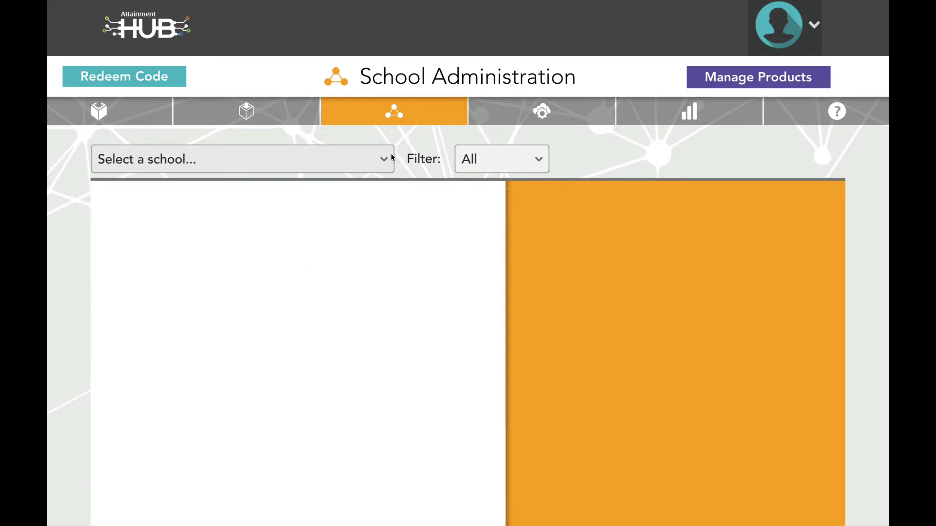
Choose Gondor High from the school list to show its teachers and students.
click(391, 157)
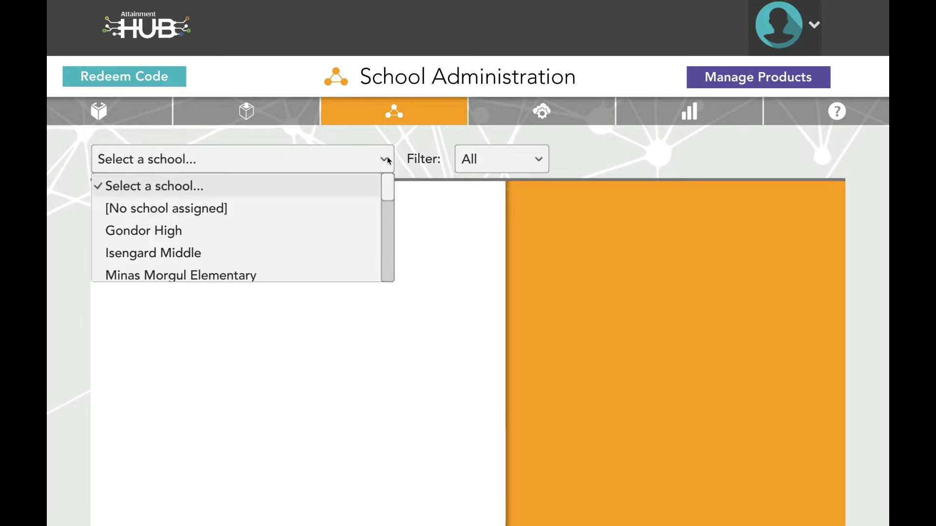
click(290, 212)
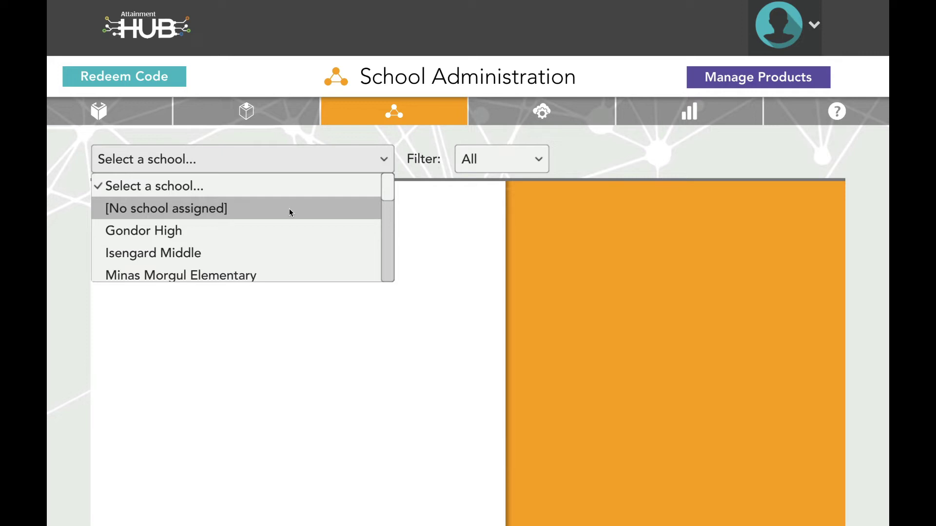
key(Down)
key(Return)
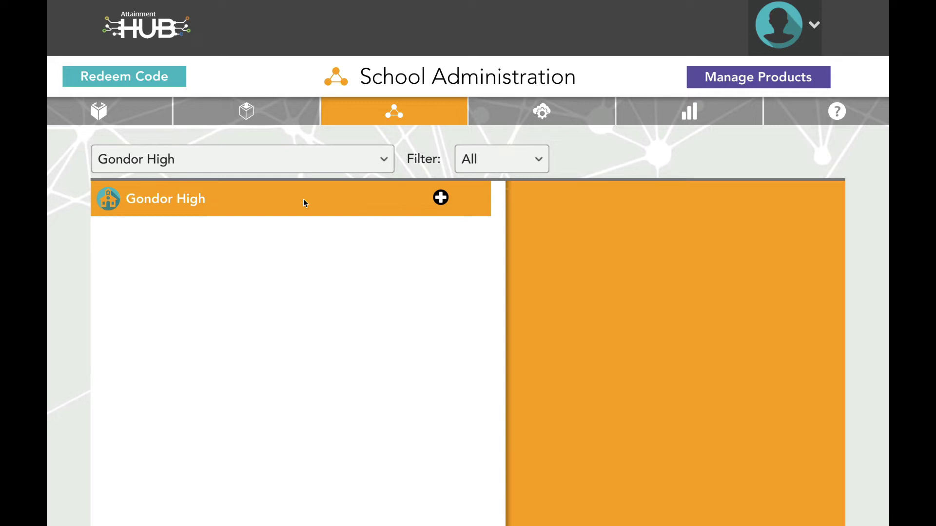
Add a new Gondor High teacher account with an e-mail address and confirmed password.
click(440, 198)
text(Aragorn@MiddleEarth.edu)
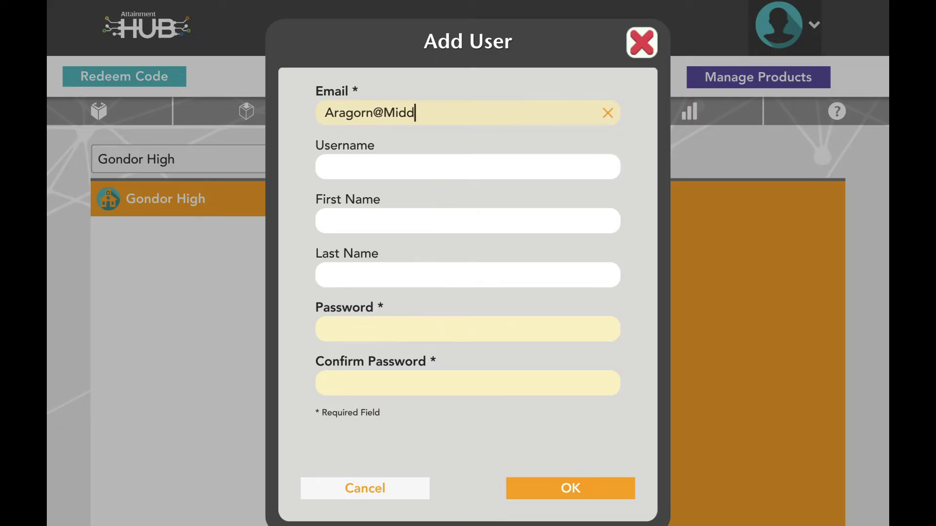
key(Tab)
key(Tab)
key(Tab)
key(Tab)
key(Tab)
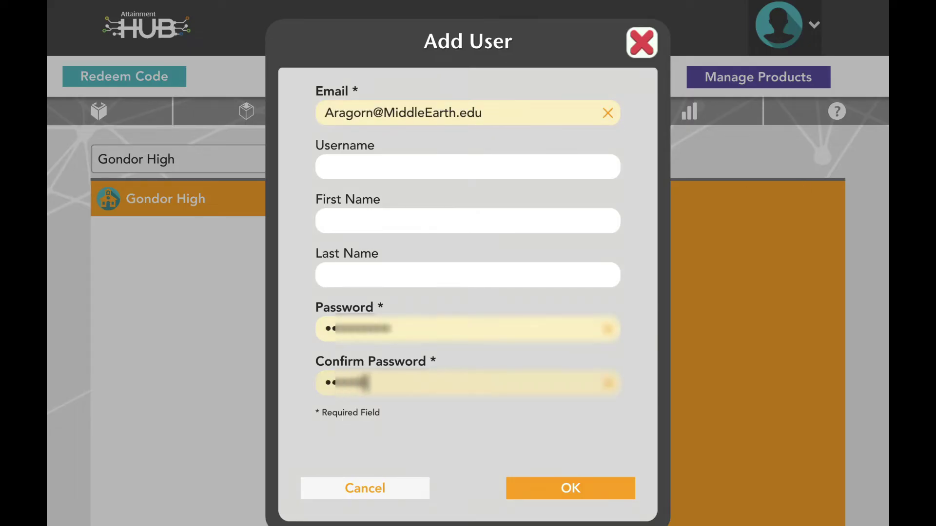
key(Return)
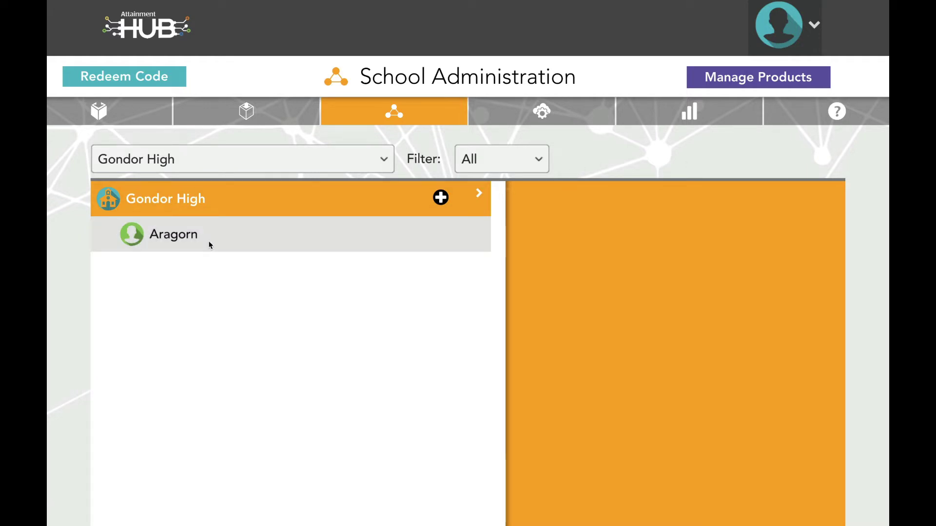
Move the new teacher to Rivendell Middle and select the first Misty Mountain Elementary teacher.
click(210, 243)
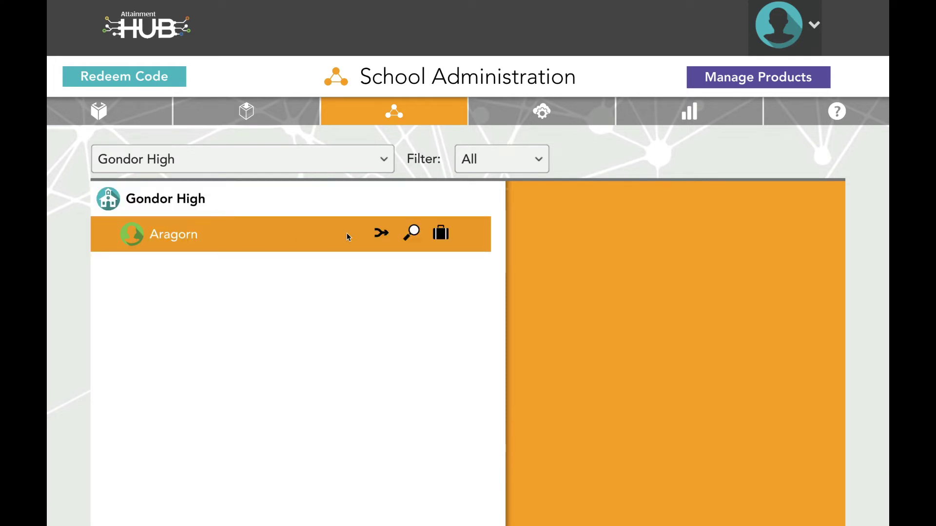
click(441, 233)
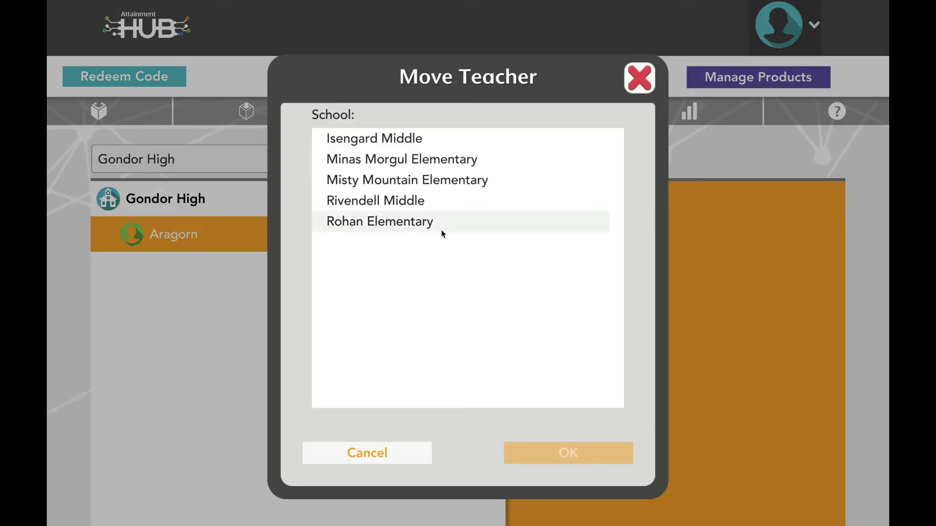
click(403, 202)
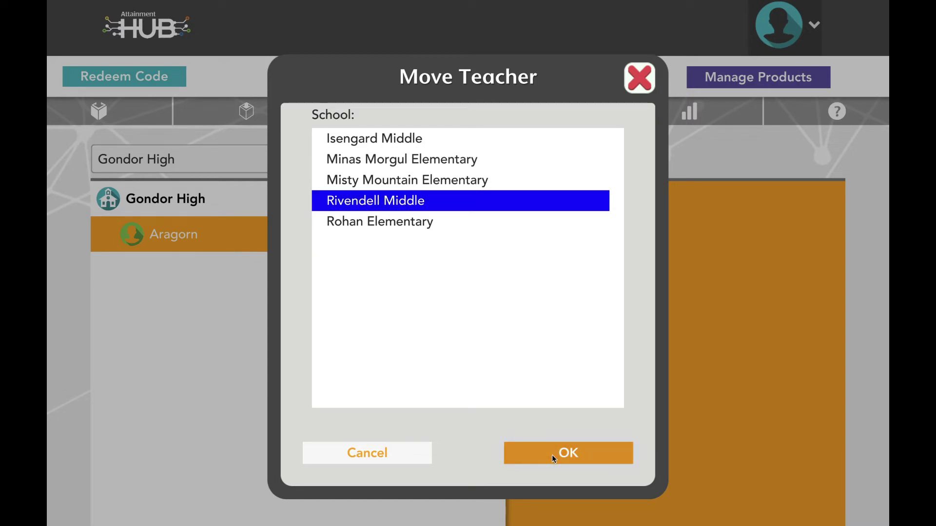
click(552, 454)
click(236, 234)
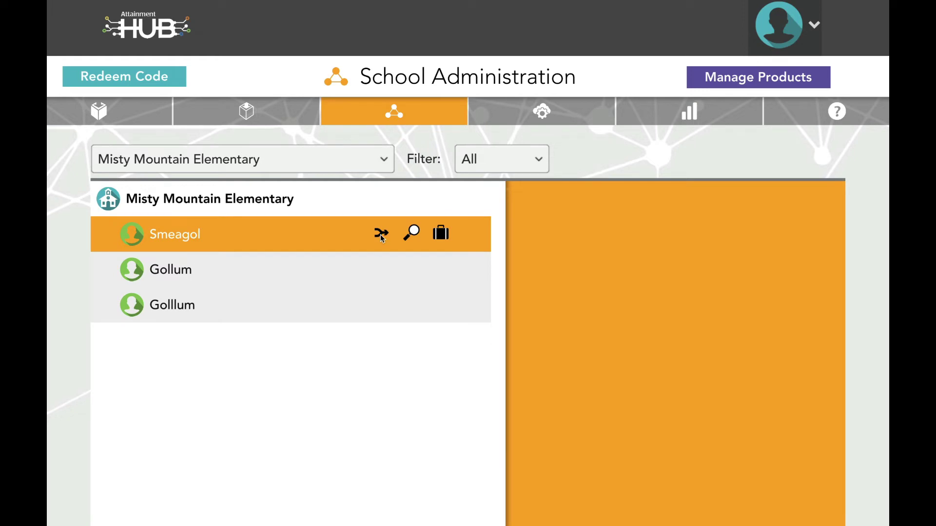
Merge the first duplicate Misty Mountain Elementary teacher into the correct teacher account.
click(382, 236)
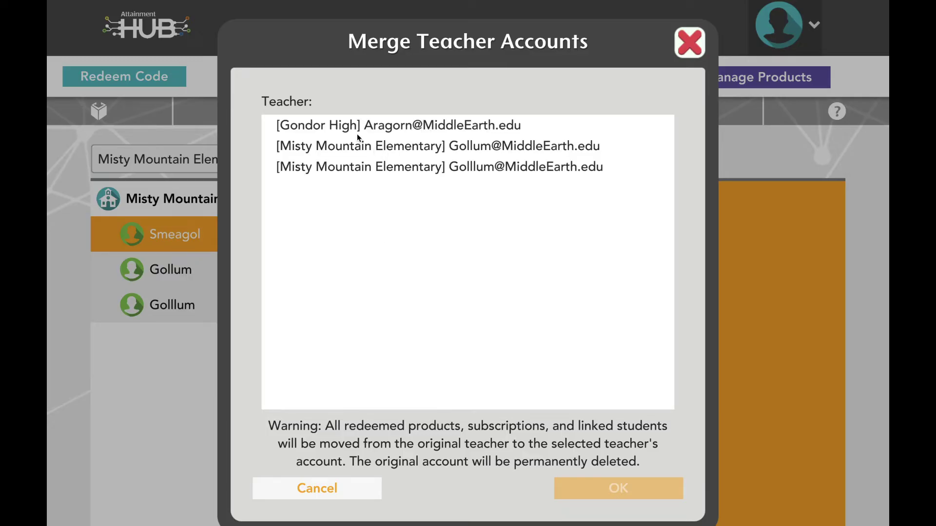
click(408, 157)
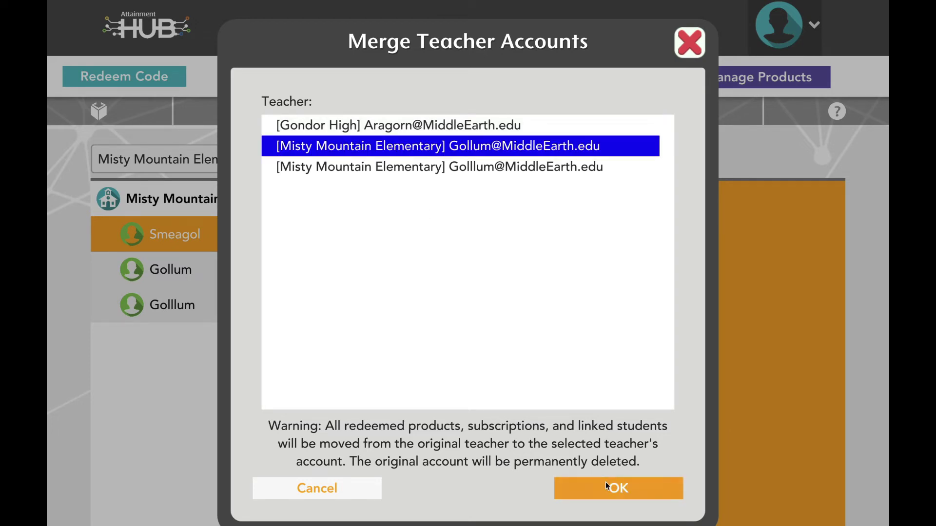
click(605, 485)
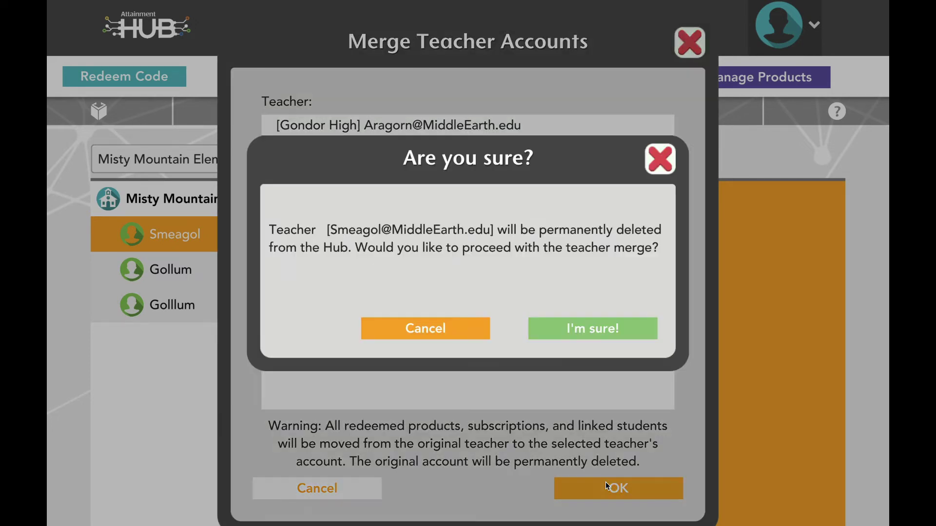
click(588, 331)
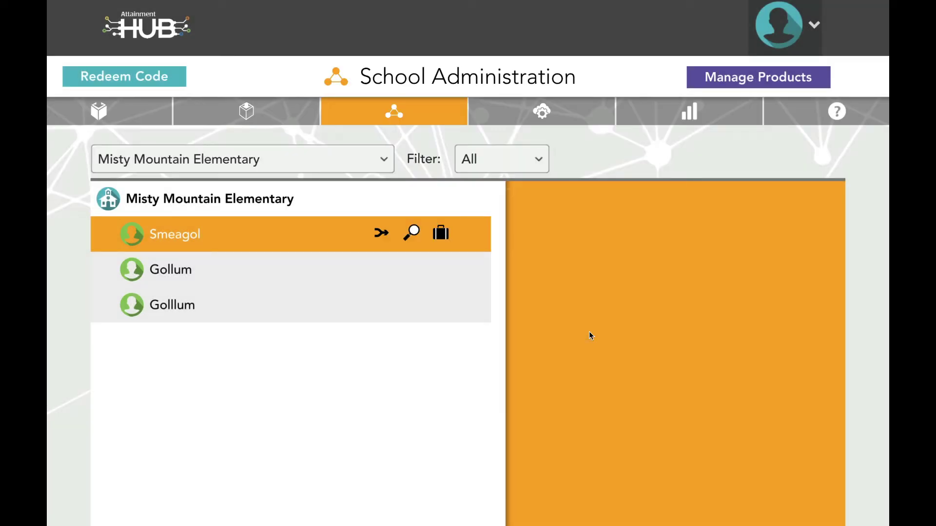
Merge the remaining duplicate teacher into the correct account as well.
click(264, 277)
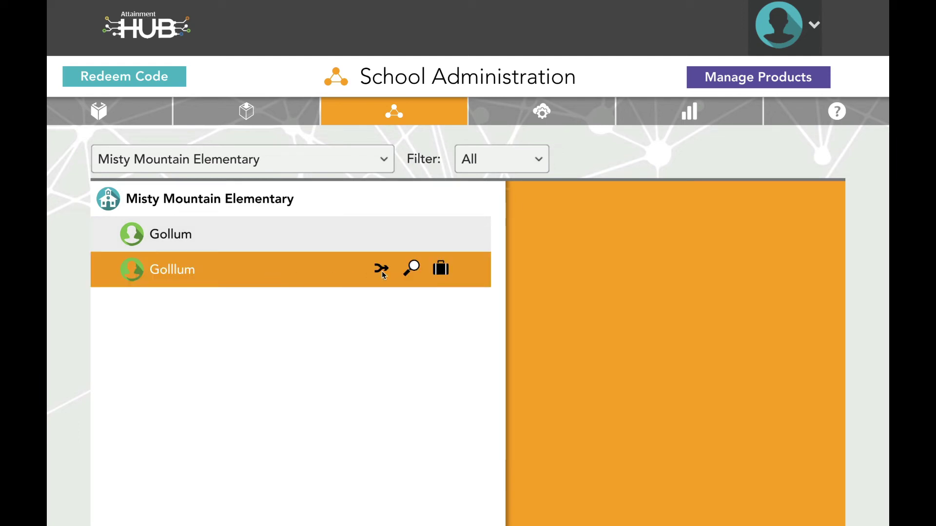
click(381, 269)
click(383, 144)
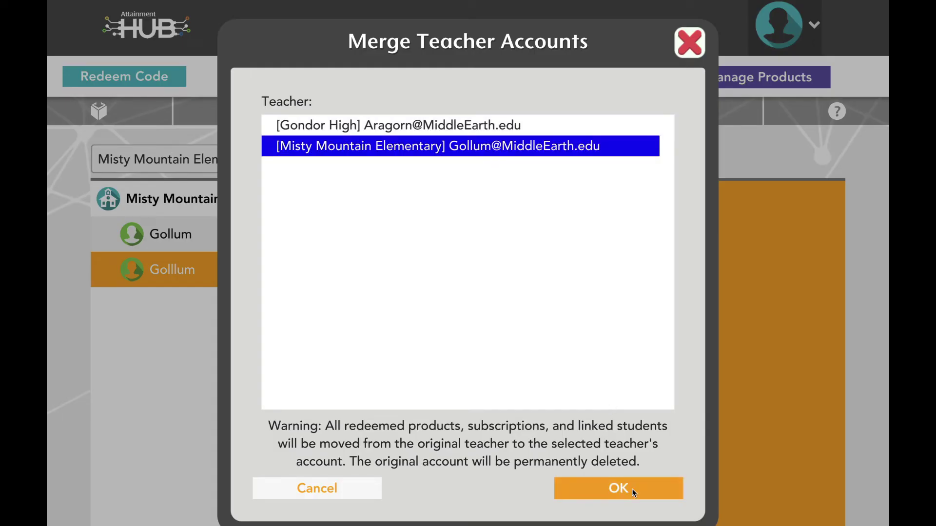
click(618, 488)
click(566, 330)
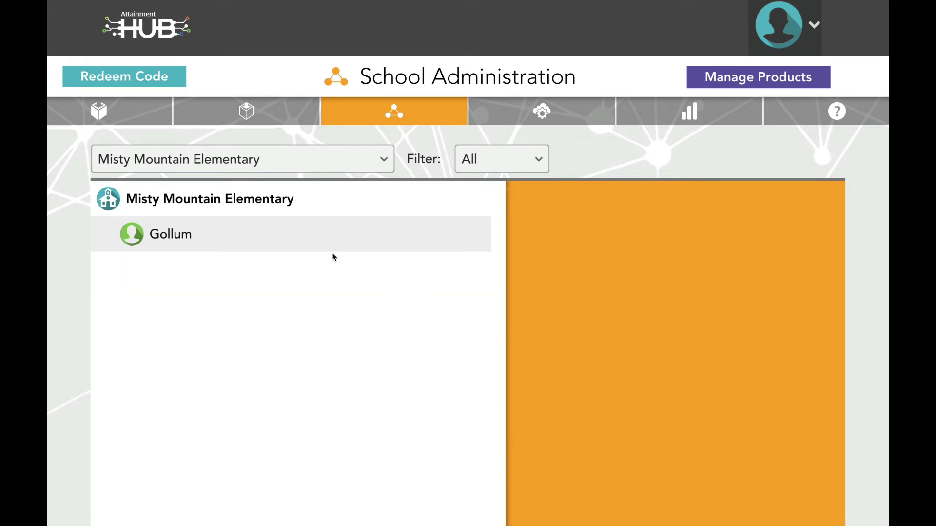
Open Manage Teacher Products for the remaining Misty Mountain teacher to list their seven students.
click(317, 246)
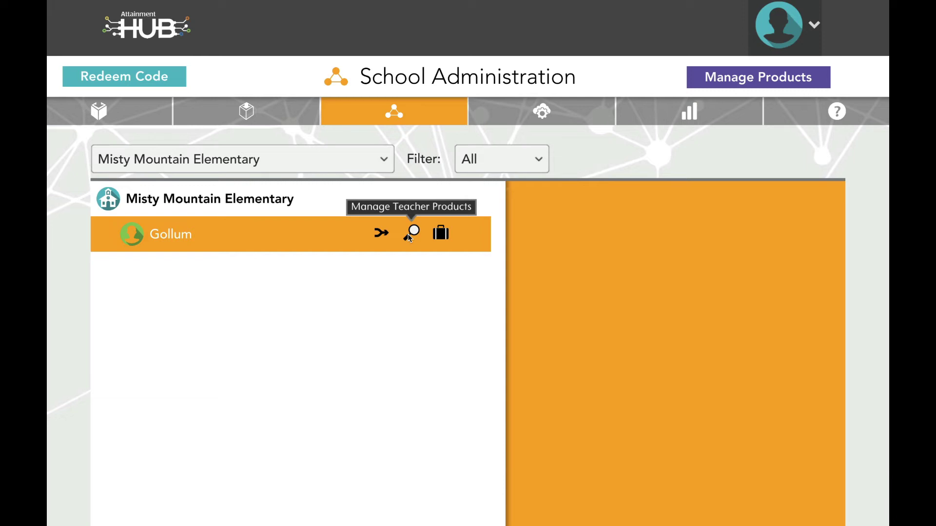
click(409, 235)
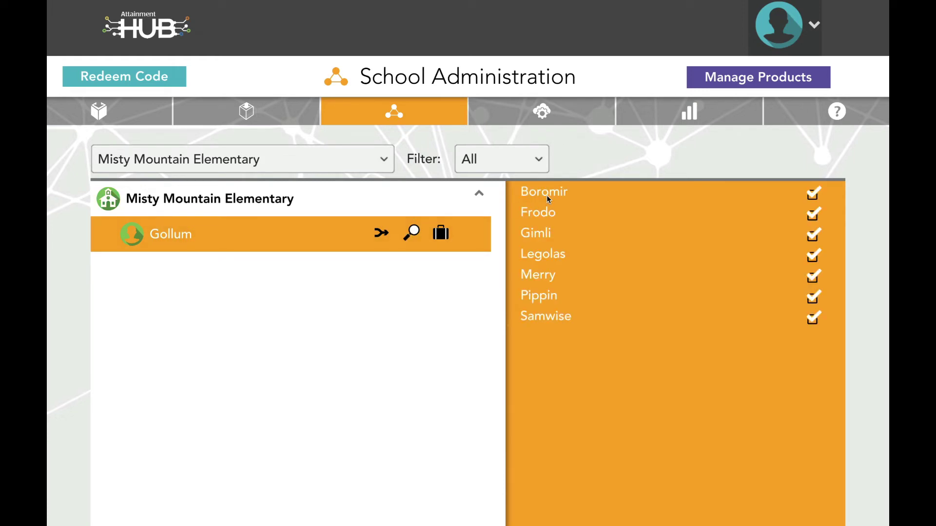
mouse_move(548, 198)
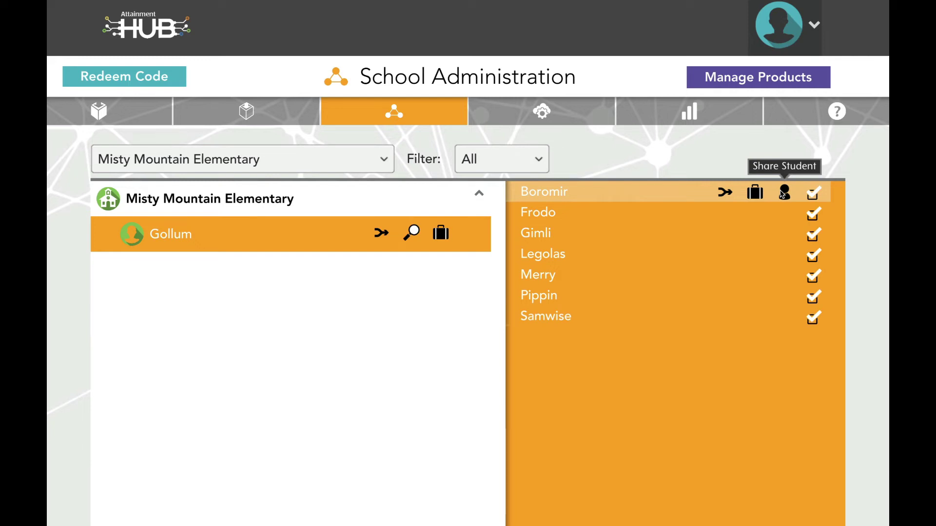
Share the first student with the teacher.
click(782, 194)
click(200, 234)
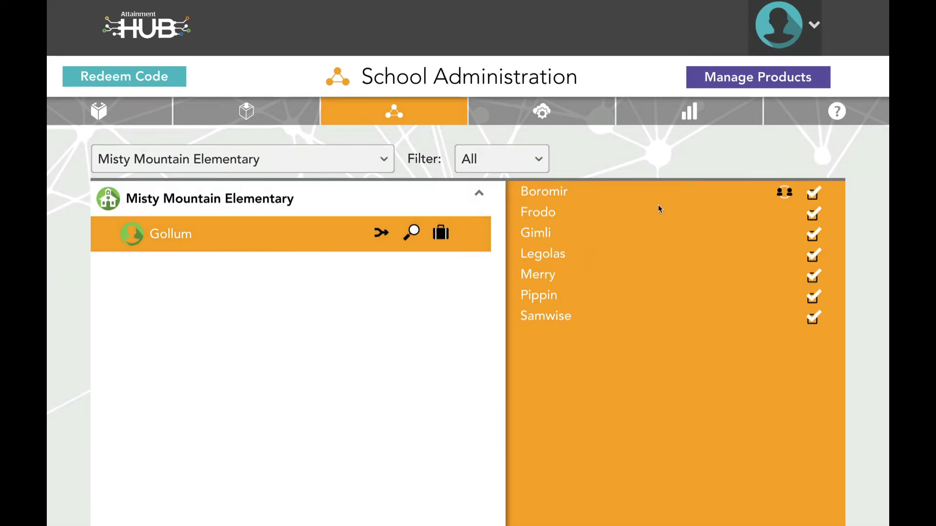
mouse_move(654, 192)
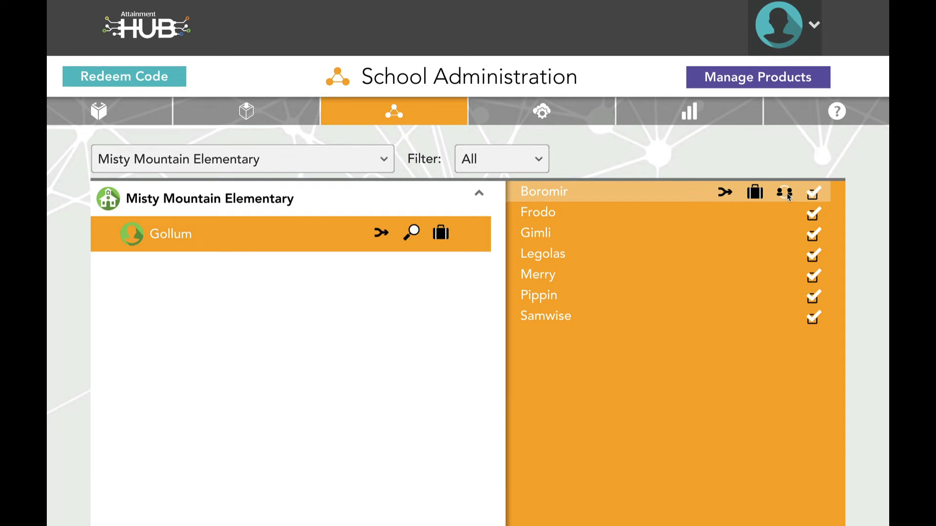
click(786, 193)
Share the second student by adding another HUB user's e-mail address and confirming.
mouse_move(668, 213)
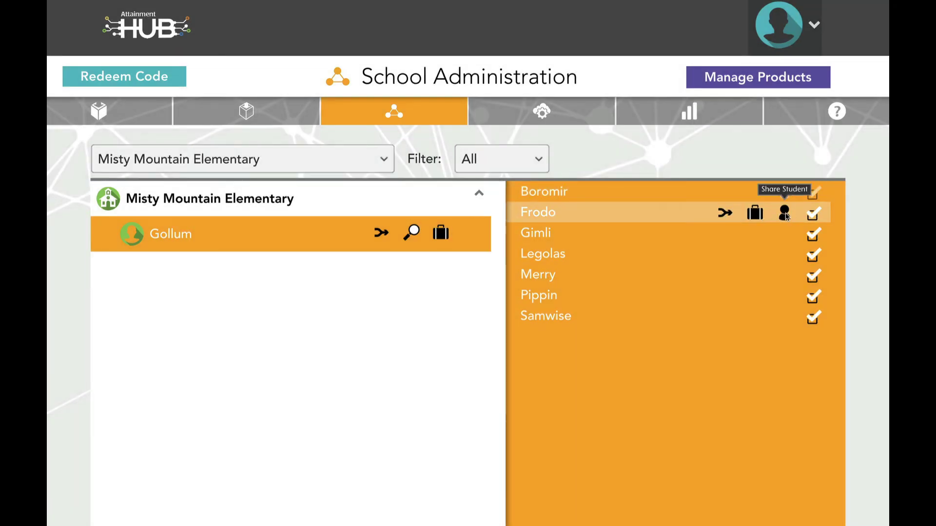
click(785, 214)
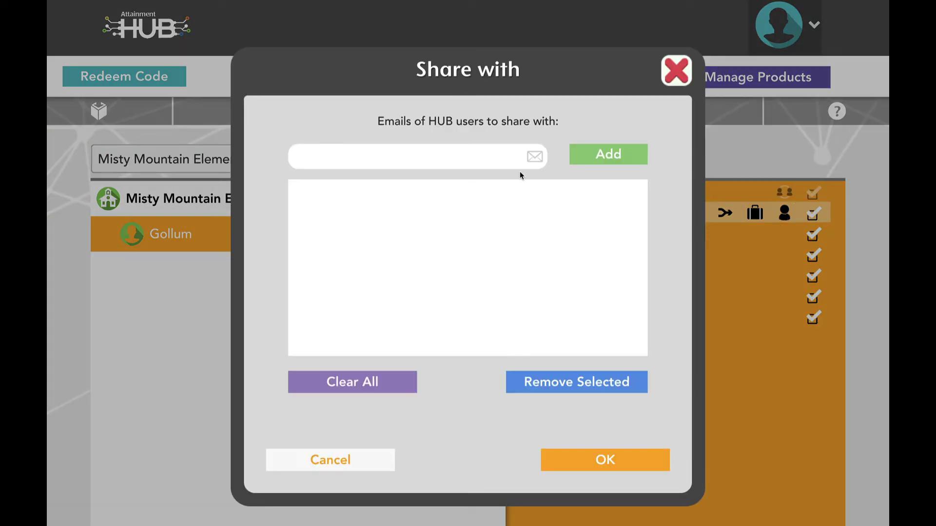
click(465, 159)
text(Gandalf@)
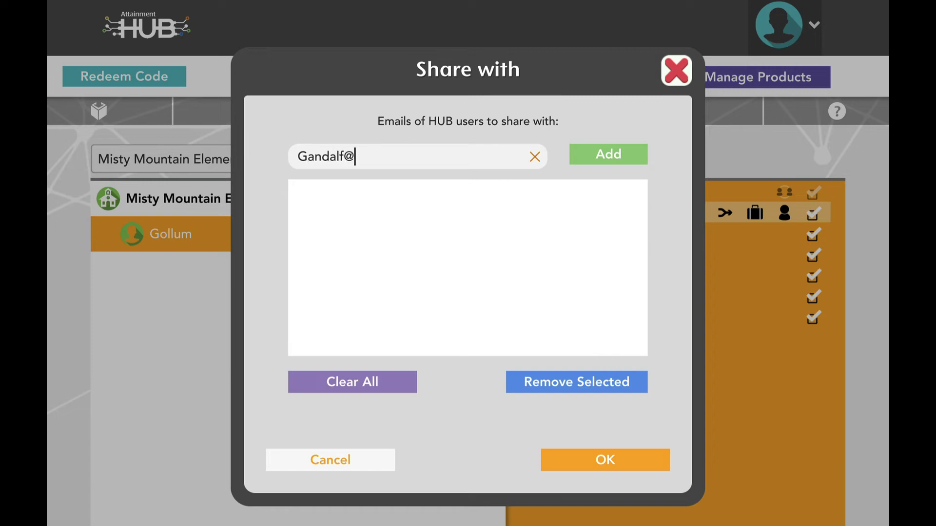
text(MiddleEarth.edu)
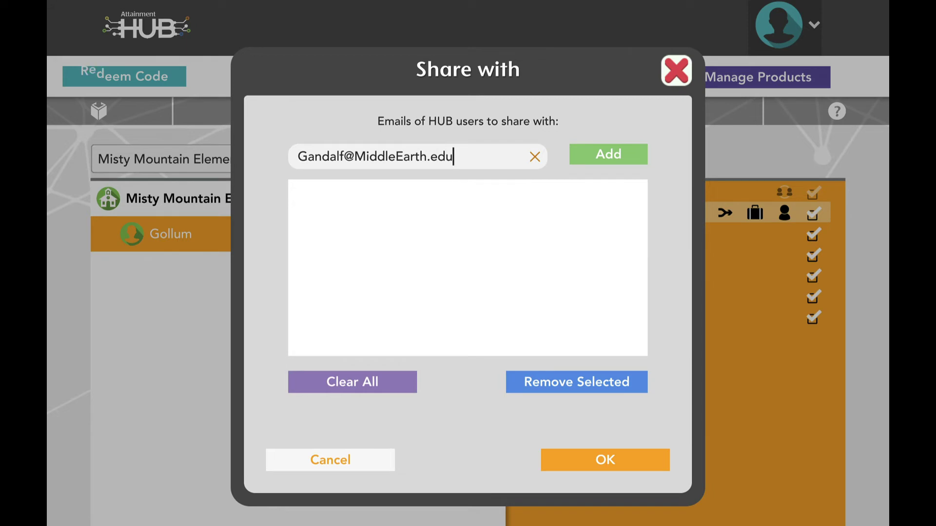
click(610, 156)
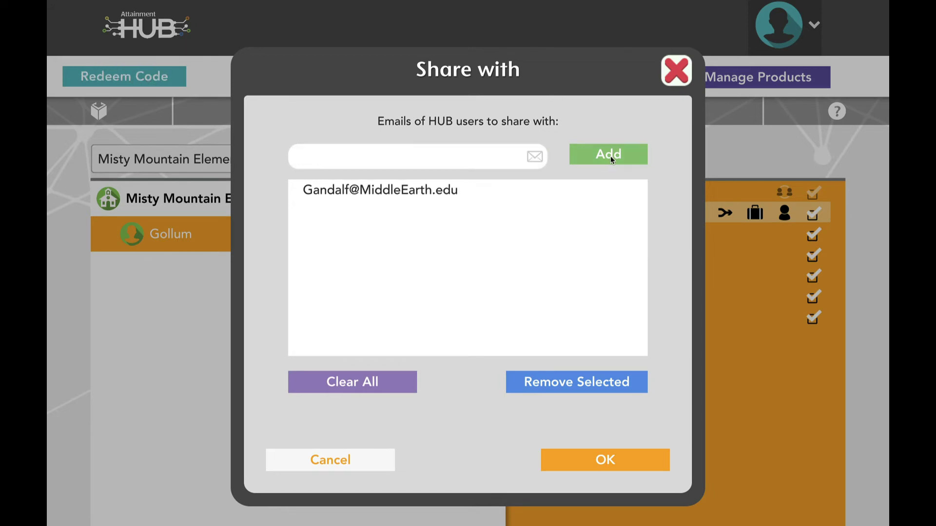
click(606, 461)
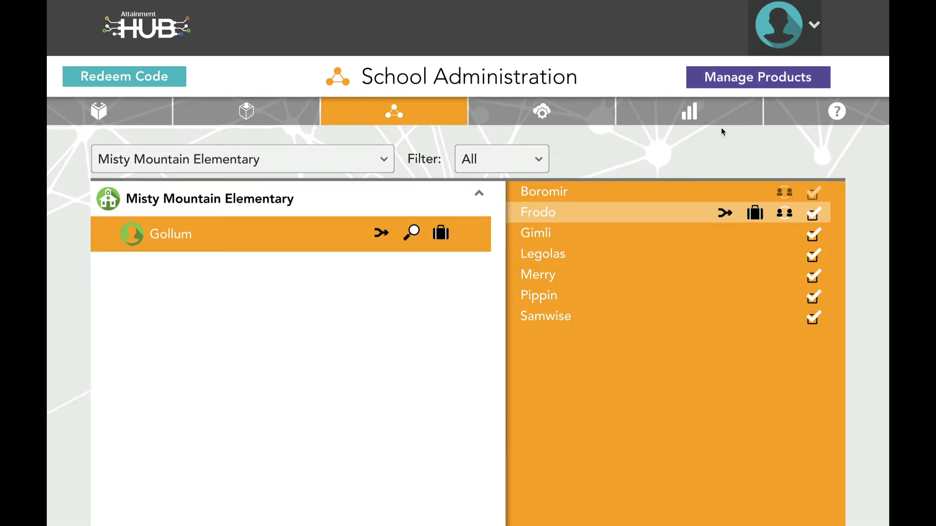
Check the teacher's ELSB subscription for Misty Mountain Elementary: 20 users, expiring 09/28/2022.
click(734, 75)
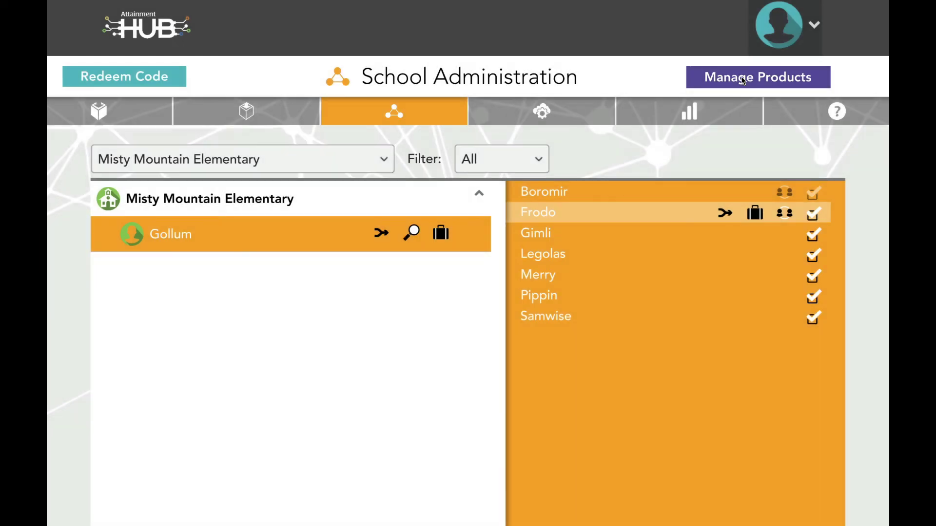
click(742, 80)
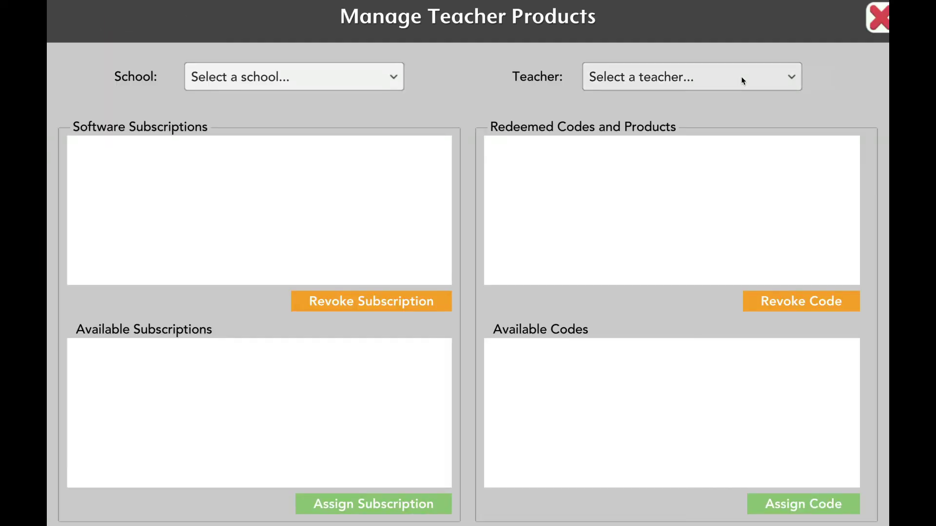
click(386, 77)
click(355, 149)
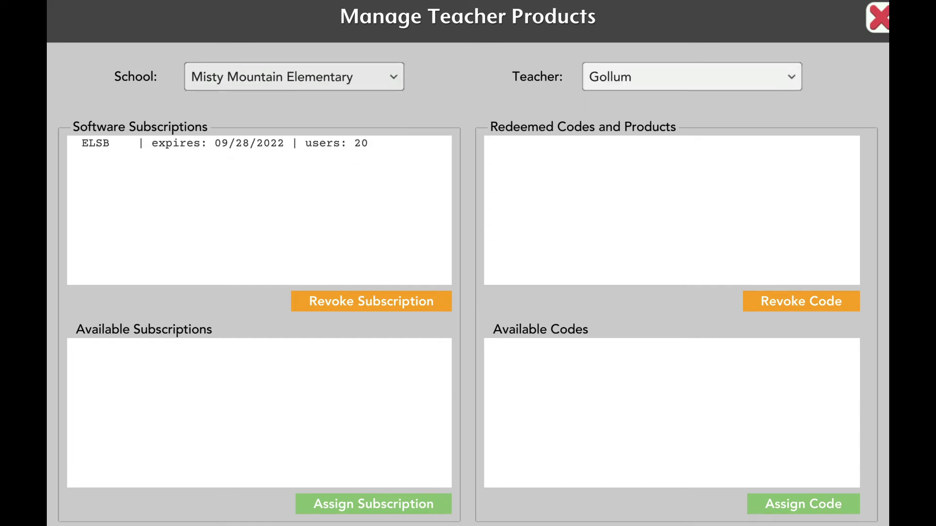
click(877, 17)
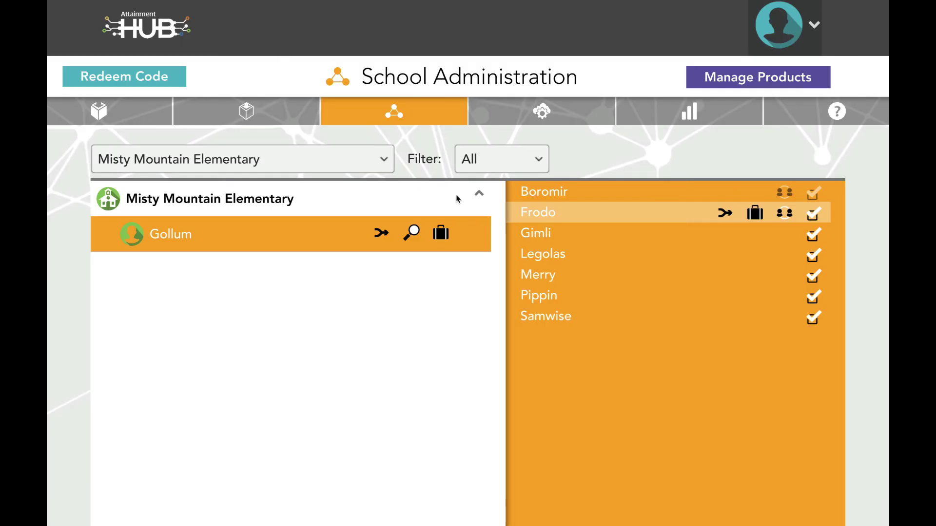
click(419, 236)
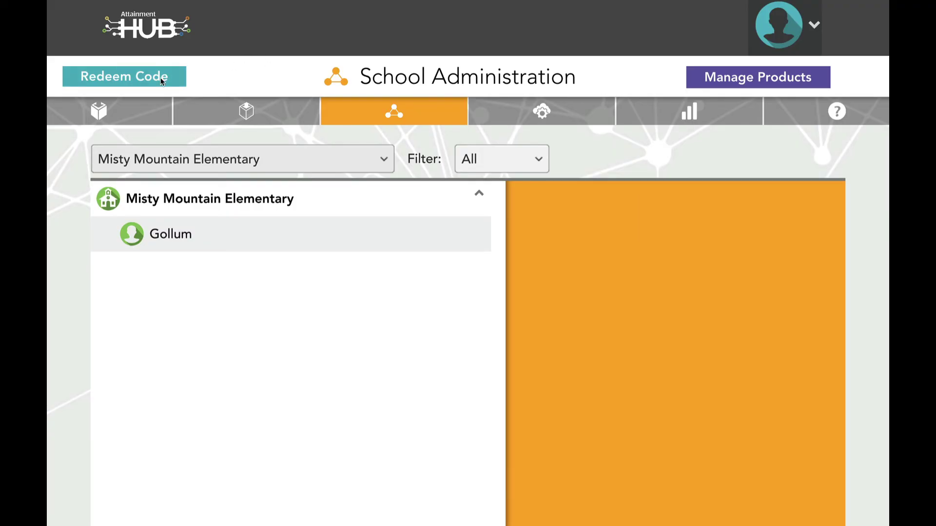
Redeem a first access code and acknowledge the redeemed product.
click(162, 76)
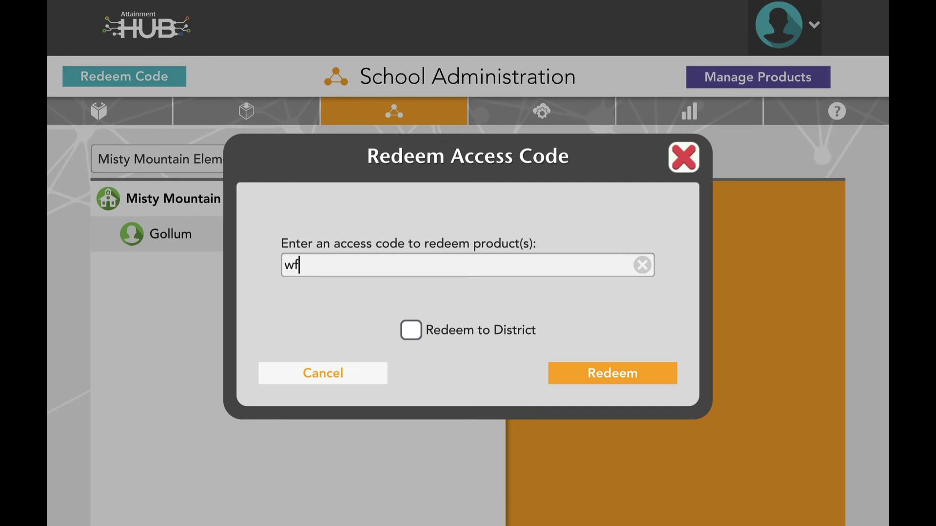
click(602, 375)
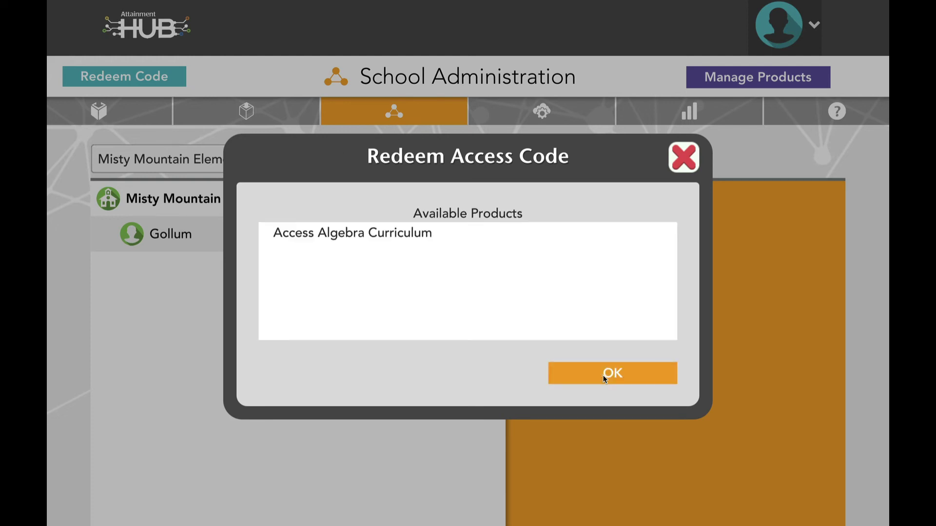
click(603, 375)
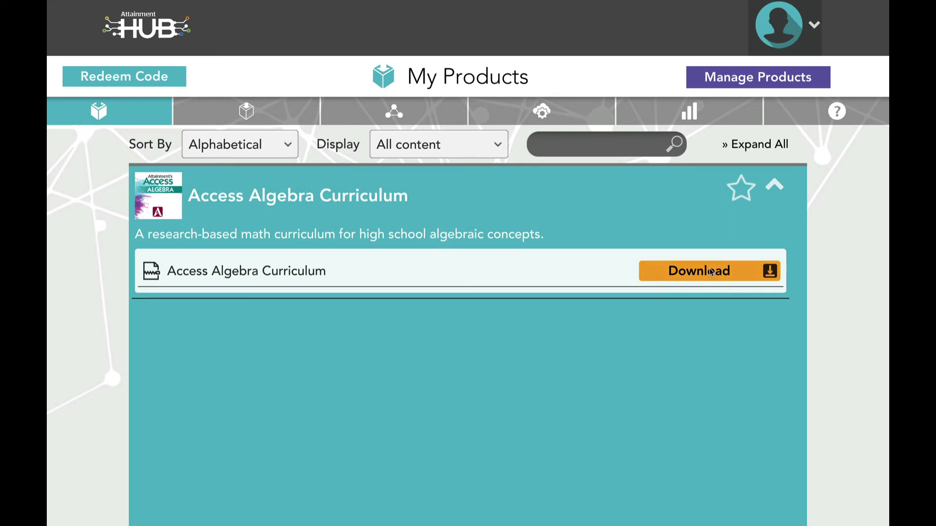
Redeem a second access code to the whole district, then check the newly available code in teacher product management.
click(136, 80)
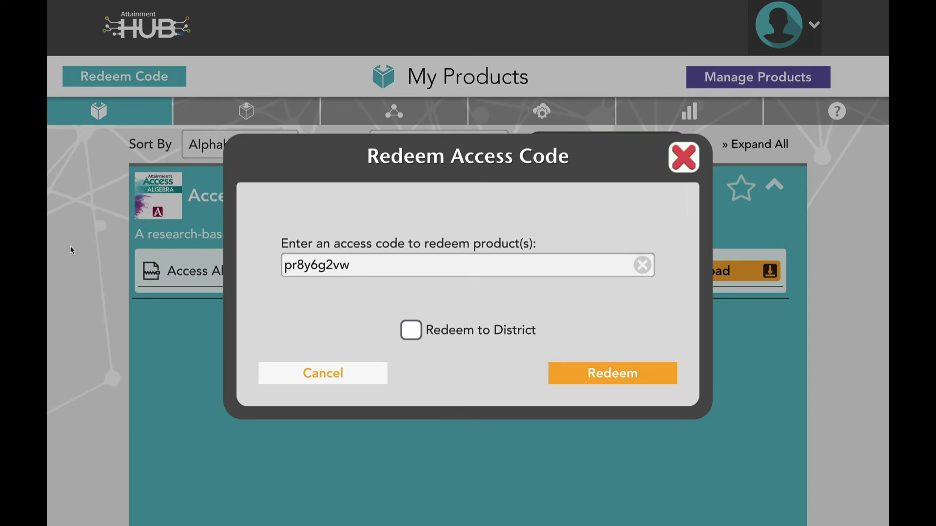
click(411, 331)
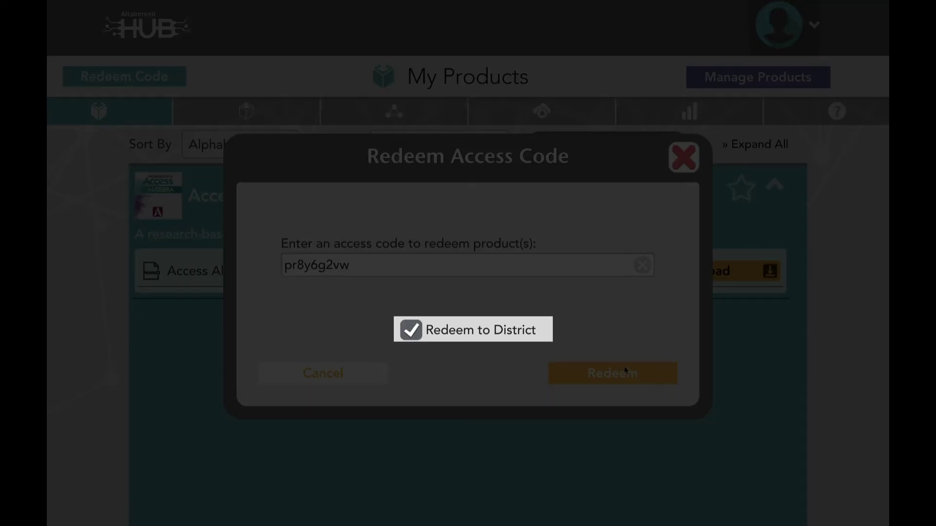
click(632, 374)
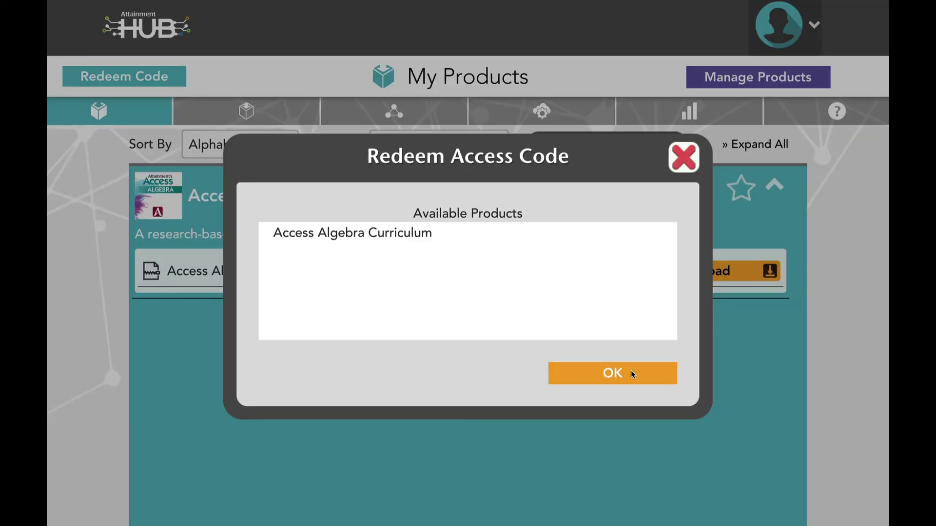
click(630, 373)
click(729, 83)
click(630, 351)
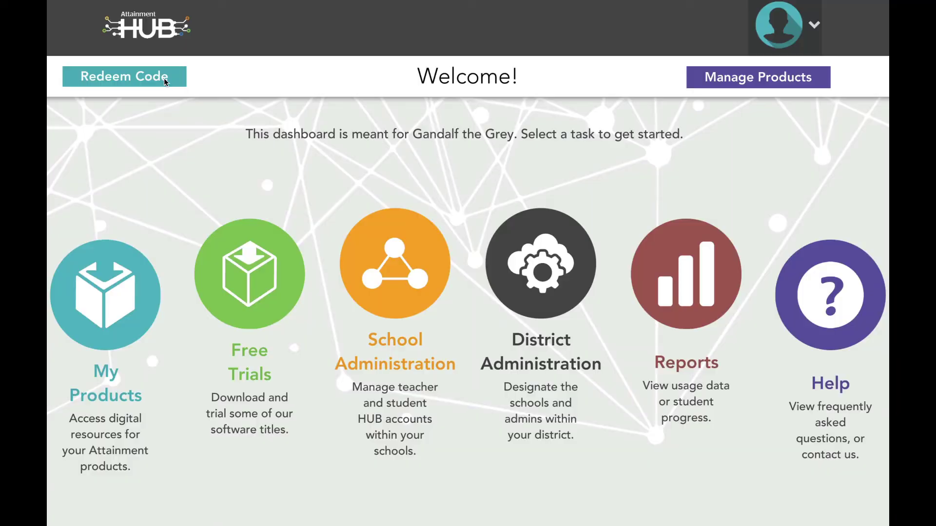
Redeem another access code to the district, adding the Computers at Work Subscription for 20 users.
click(164, 78)
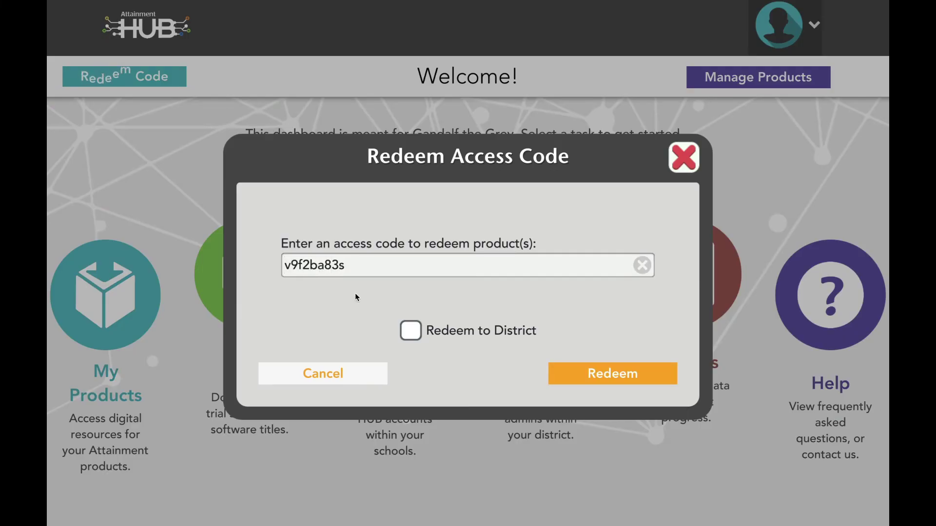
click(444, 332)
click(590, 378)
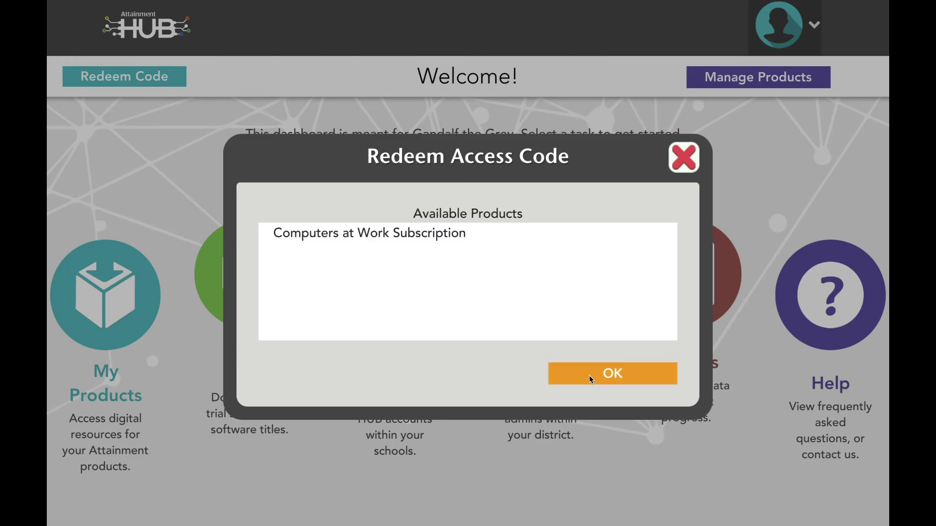
click(589, 375)
click(738, 79)
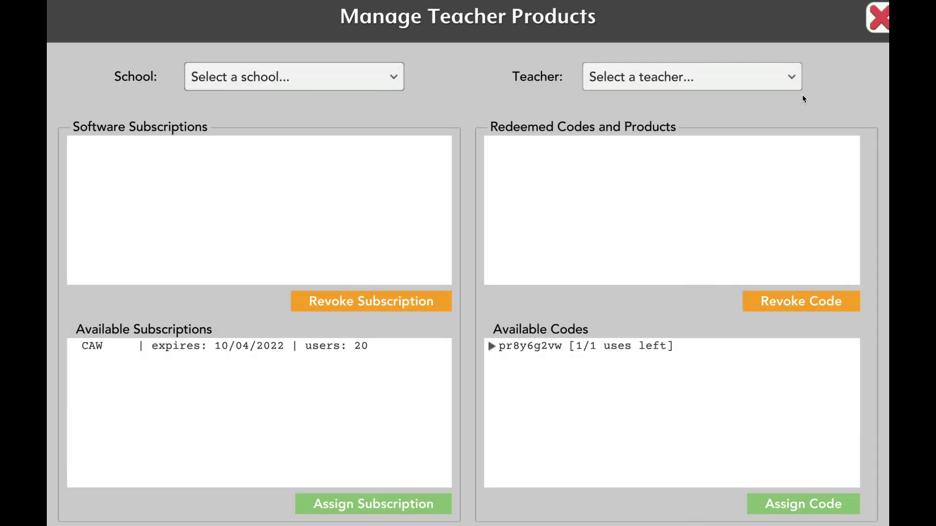
Assign the CAW subscription to a Gondor High teacher.
click(390, 78)
click(234, 124)
click(755, 87)
click(697, 148)
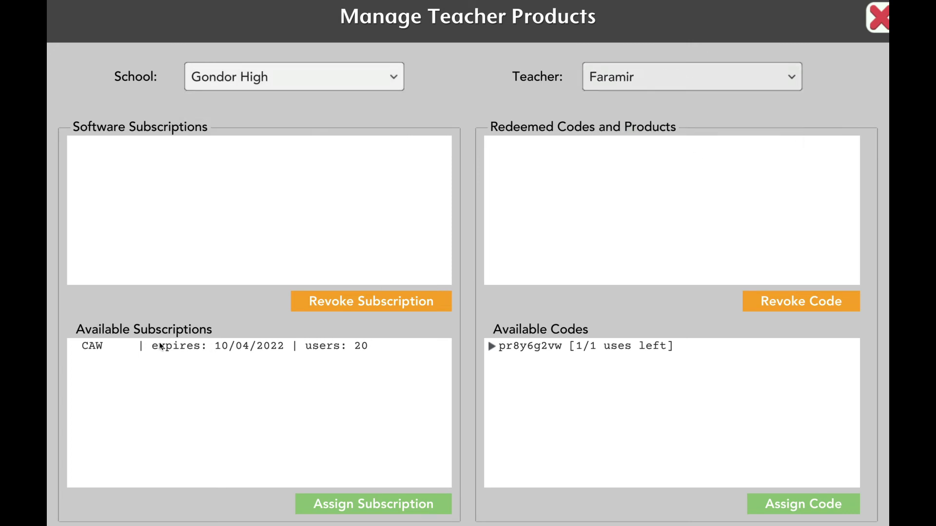
click(159, 347)
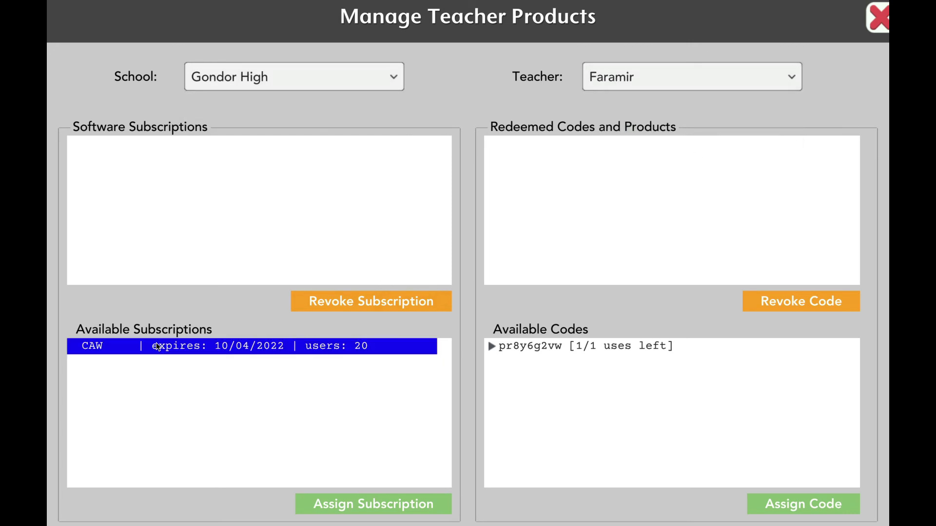
click(326, 504)
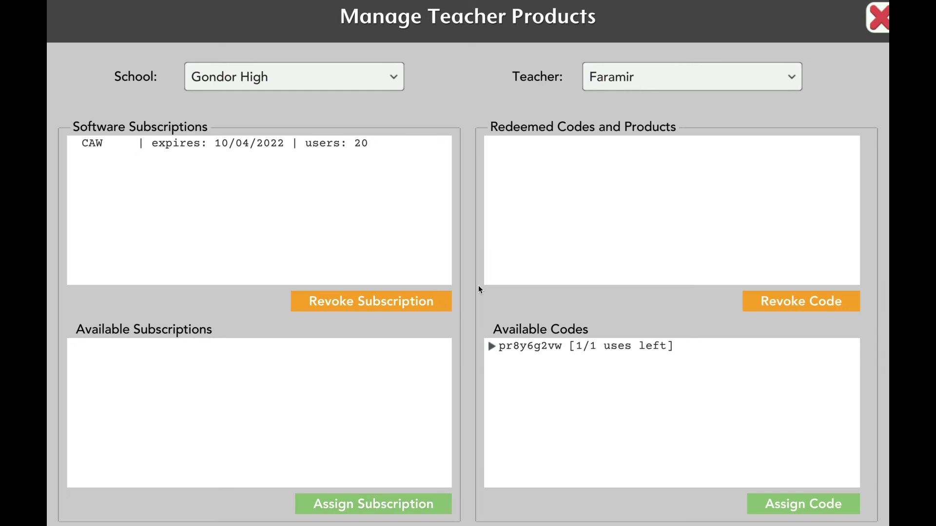
Assign the available access code to this teacher, then revoke it.
click(521, 350)
click(786, 511)
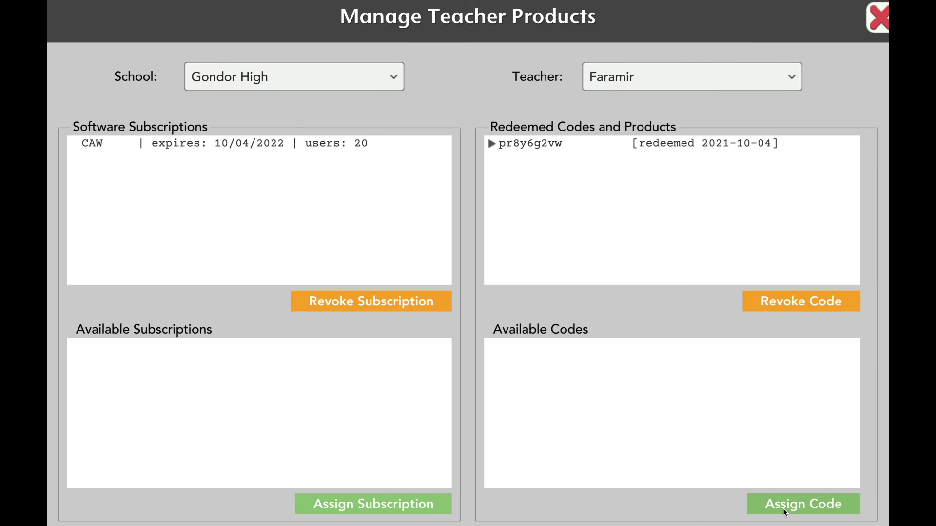
click(575, 144)
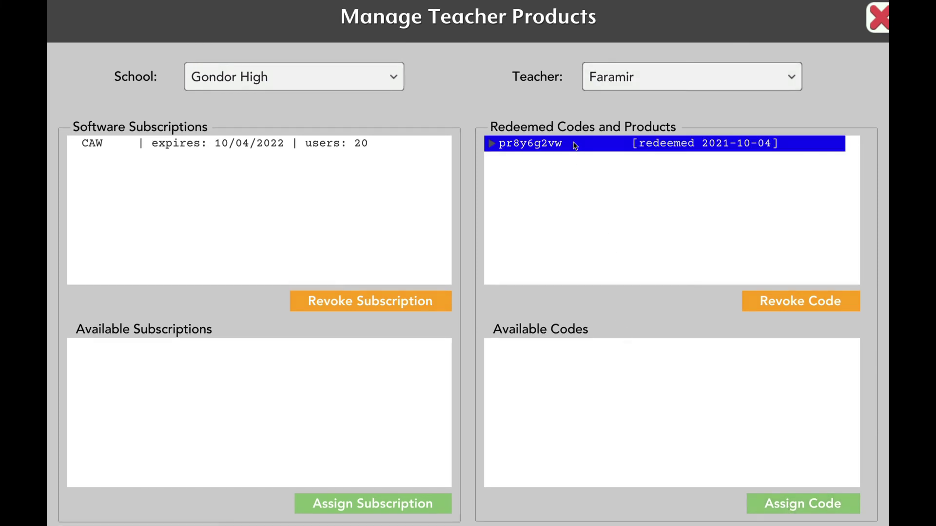
click(786, 304)
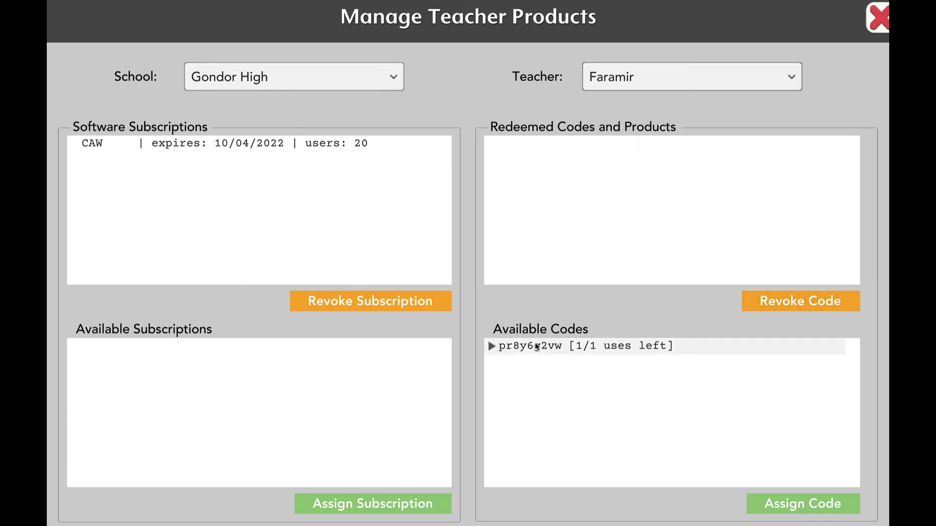
Give the returned access code to the other Gondor High teacher, revoke their ELSB subscription, and close.
click(536, 347)
click(773, 85)
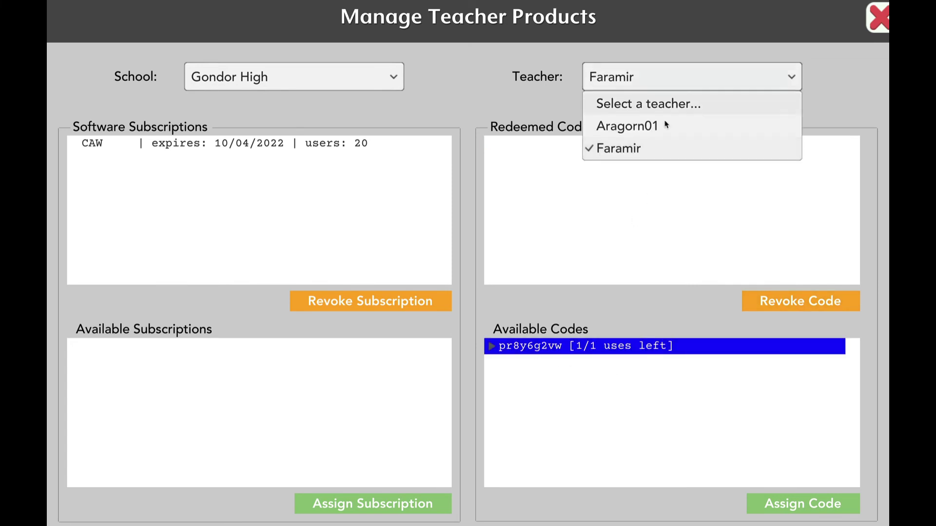
click(664, 129)
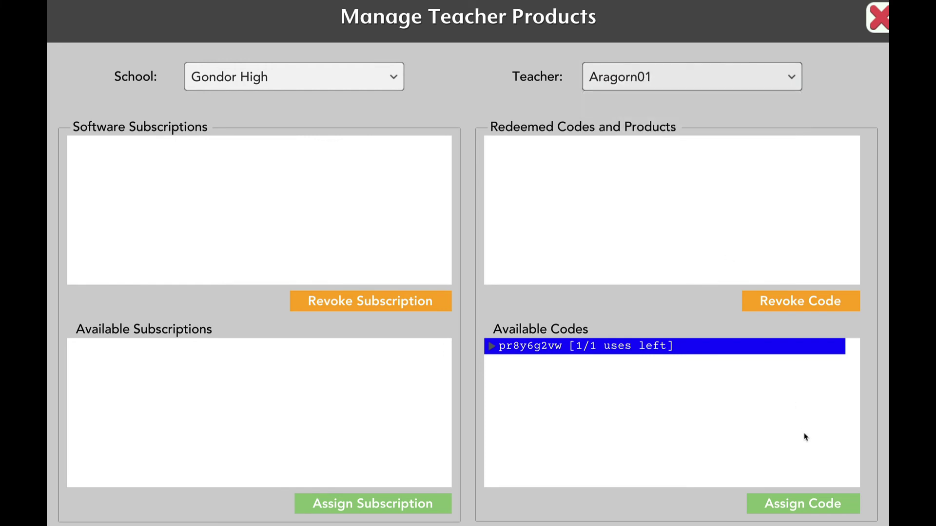
click(819, 508)
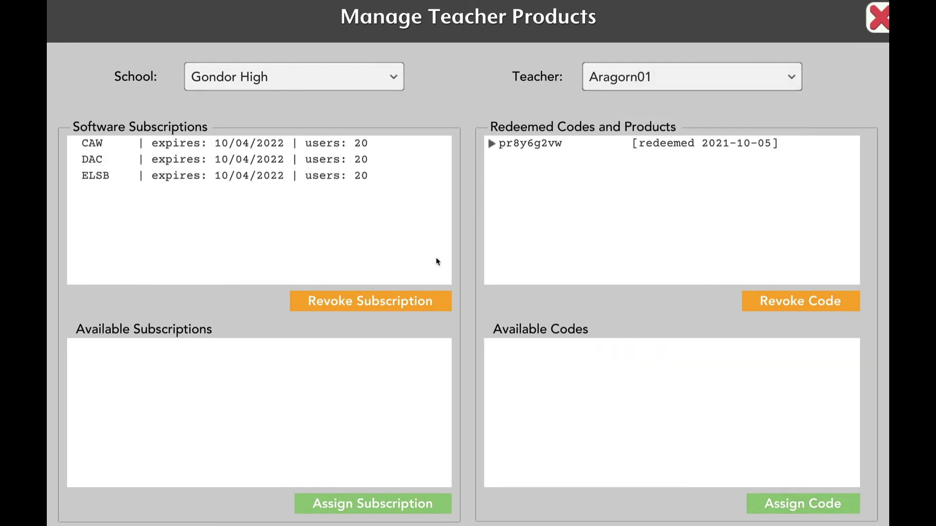
click(214, 177)
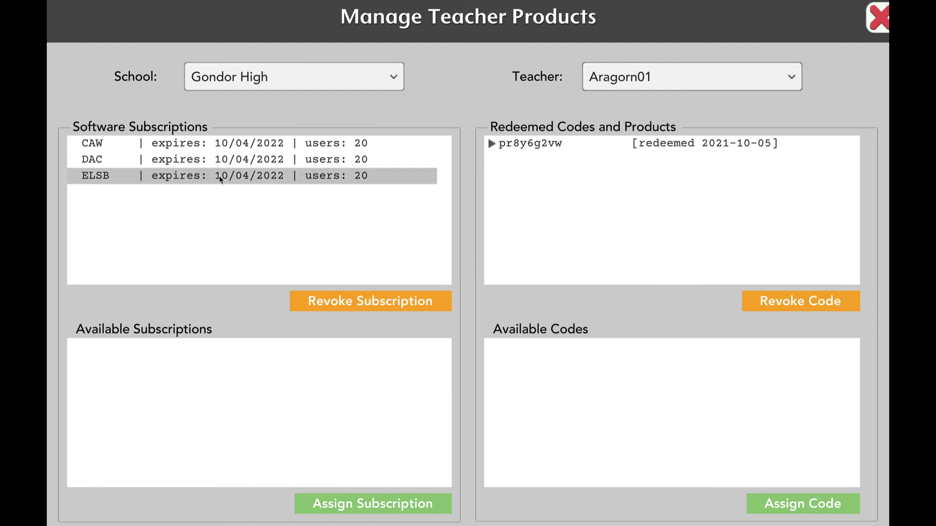
click(356, 306)
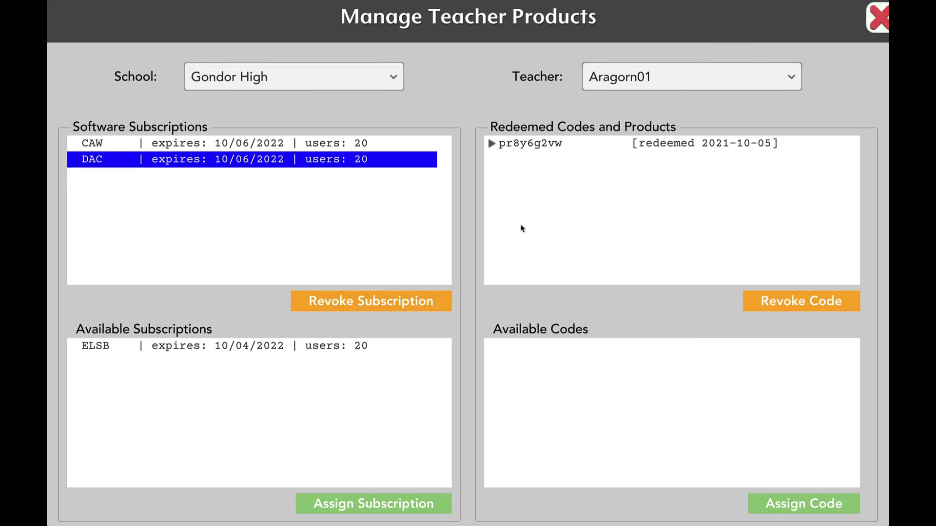
click(878, 26)
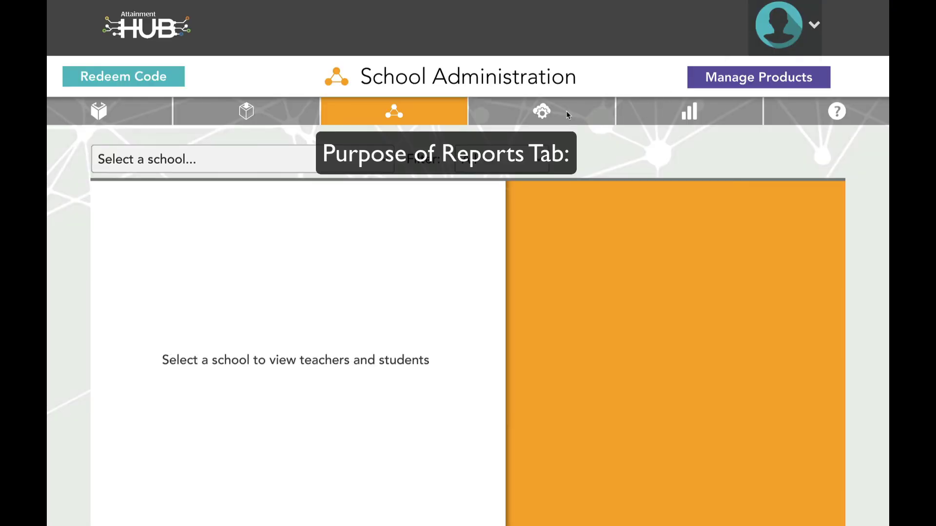
On the Reports page, view the Usage report, then switch back to Results.
click(696, 114)
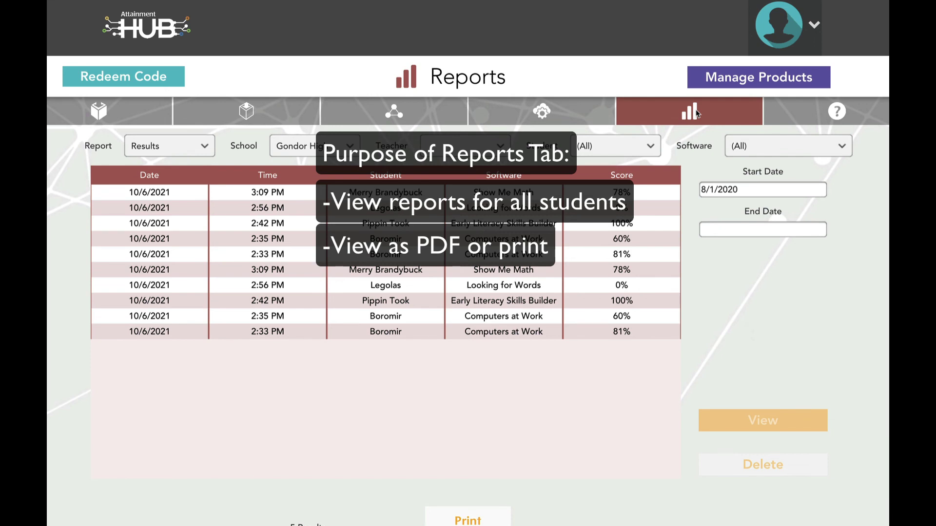
click(208, 149)
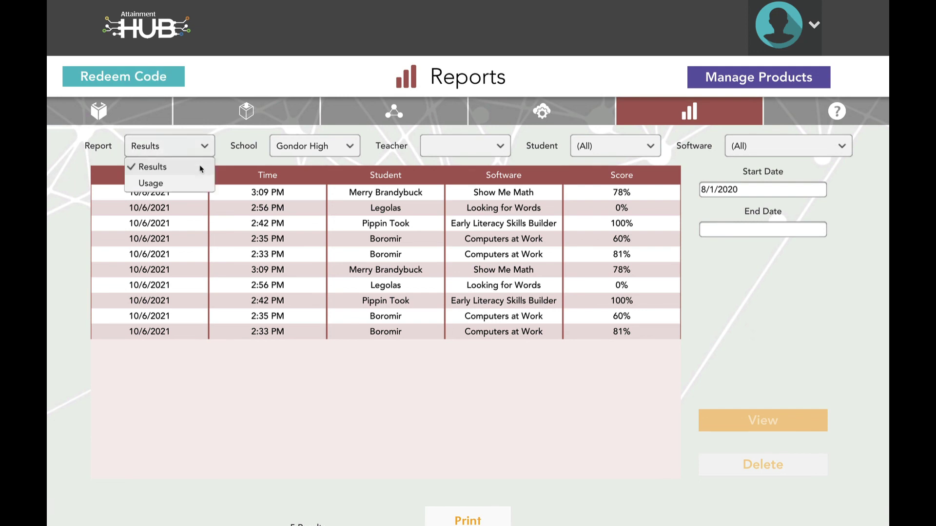
click(194, 182)
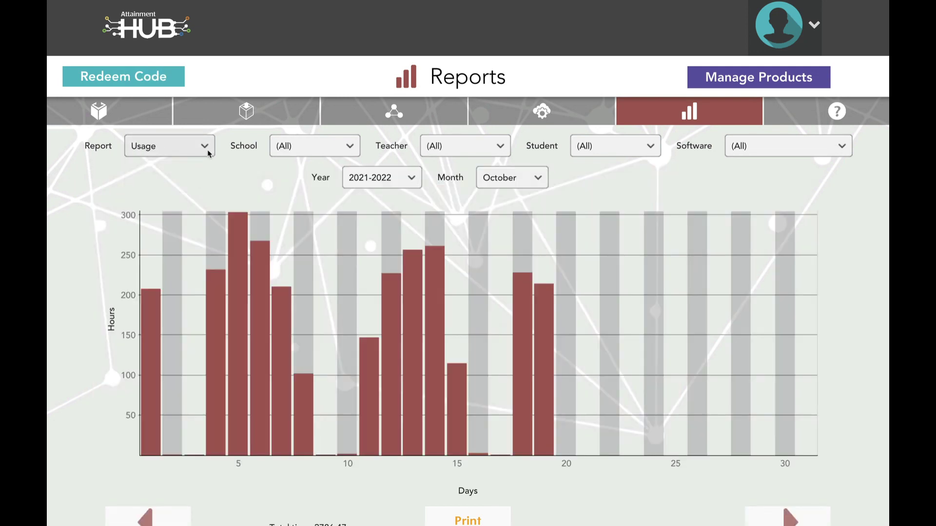
click(207, 153)
click(194, 165)
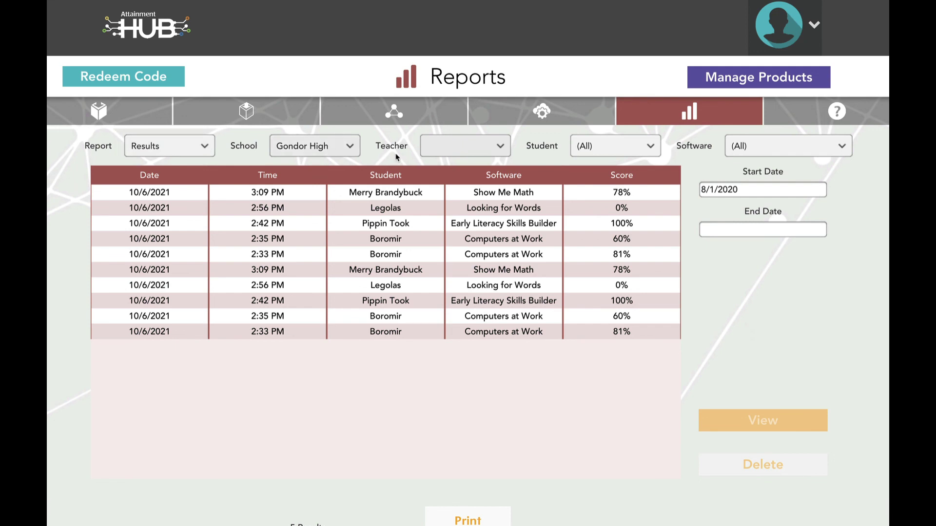
Filter results to one student and Computers at Work, then view the Data Entry result.
click(626, 146)
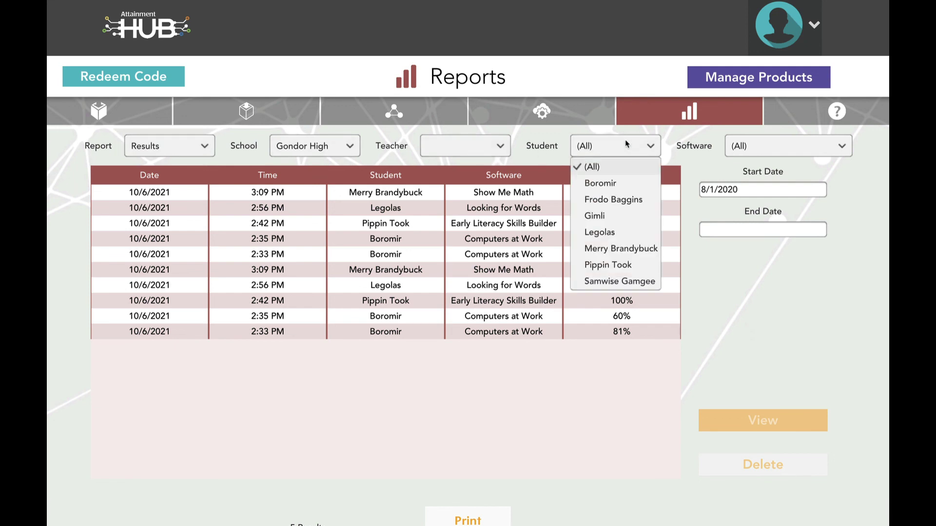
click(617, 183)
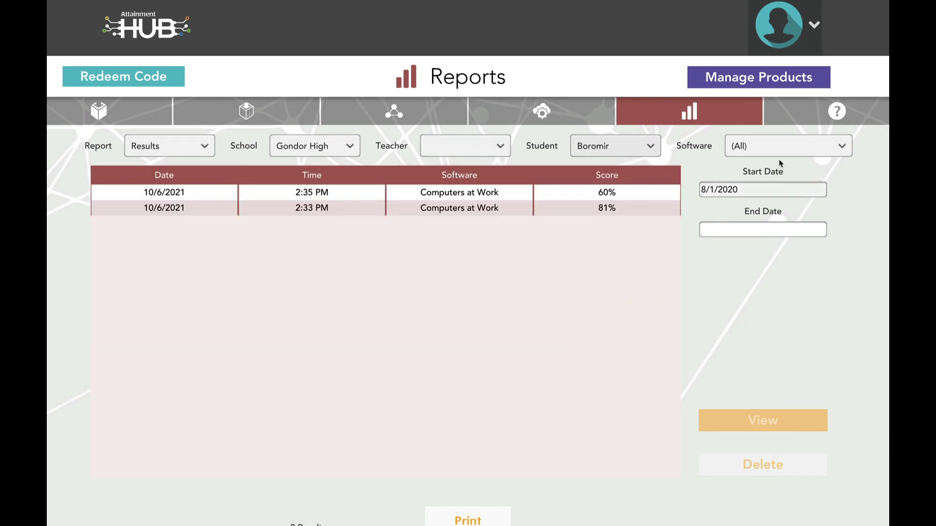
click(800, 153)
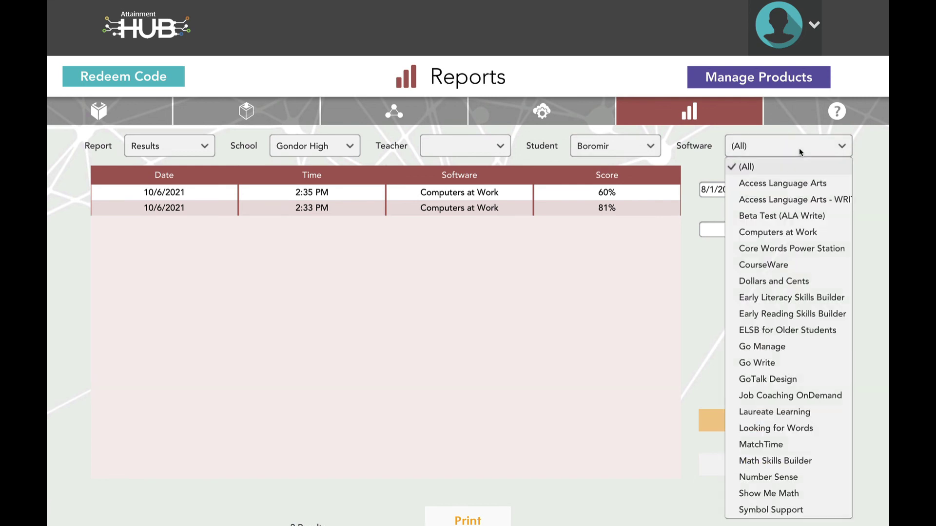
click(778, 233)
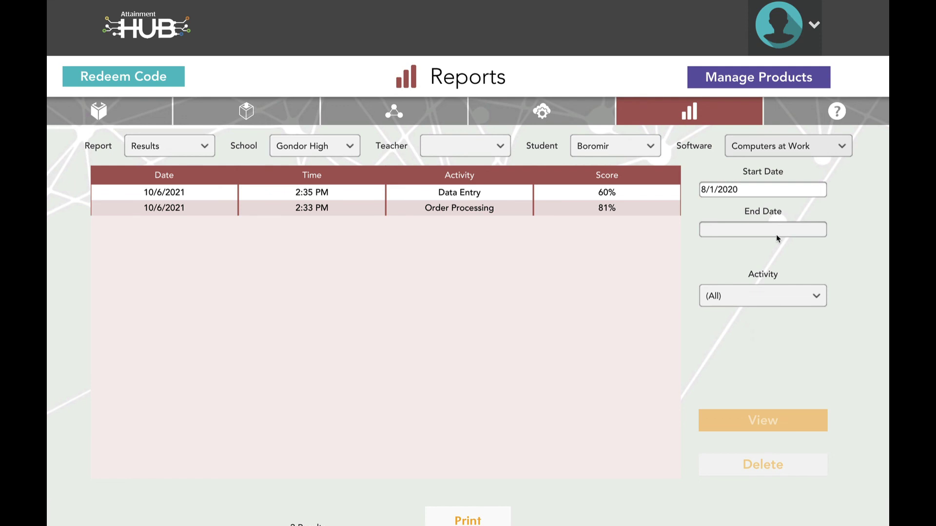
click(469, 194)
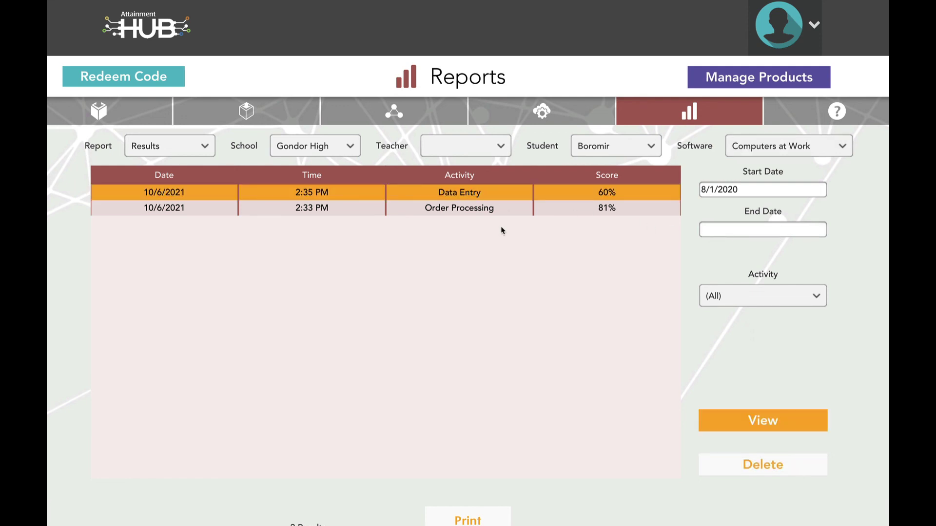
click(749, 420)
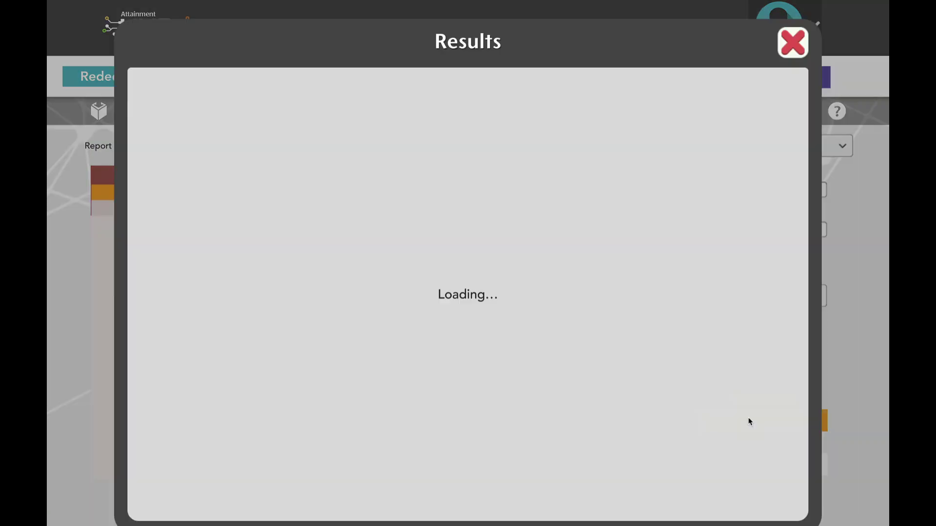